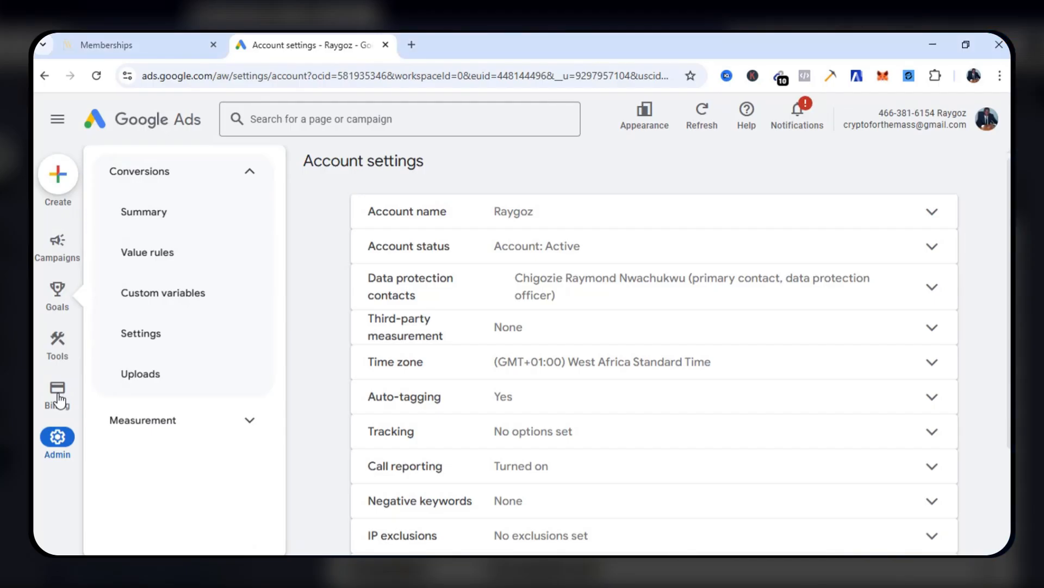
left_click(157, 418)
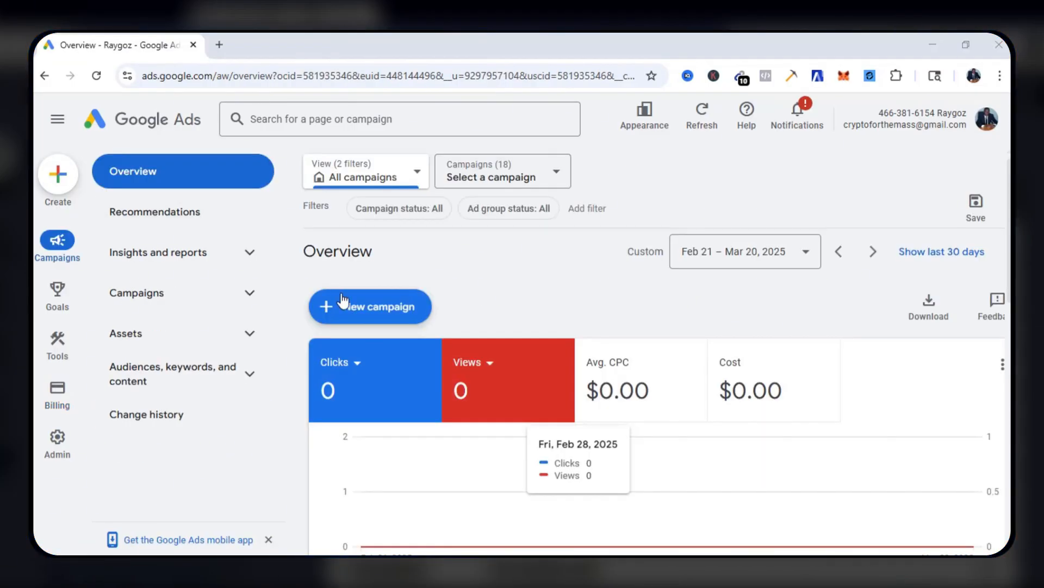
Start a new campaign without guidance and choose Search as its campaign type, leaving the conversion goals as they are.
left_click(363, 317)
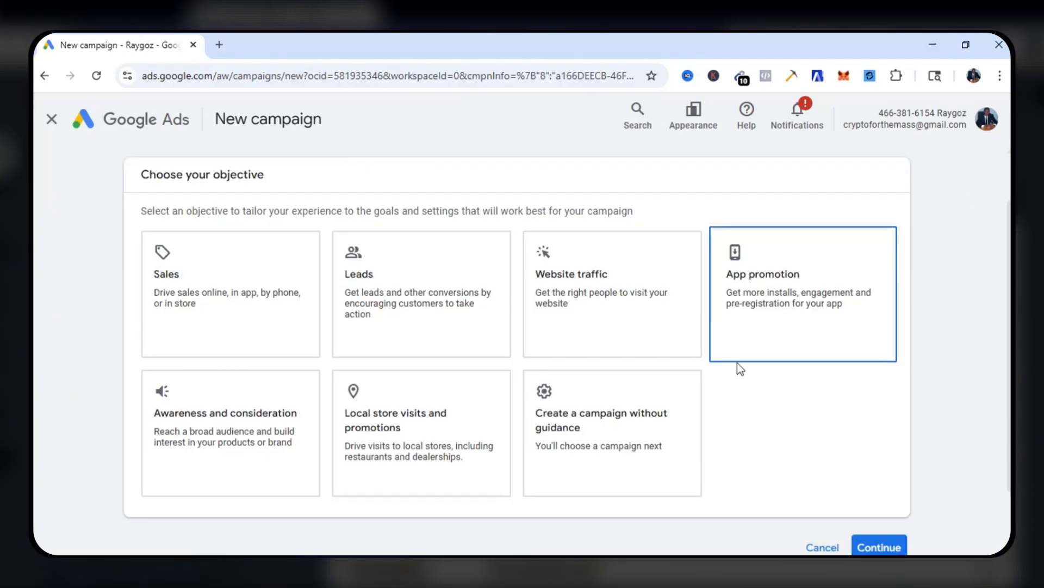
left_click(580, 460)
left_click(880, 474)
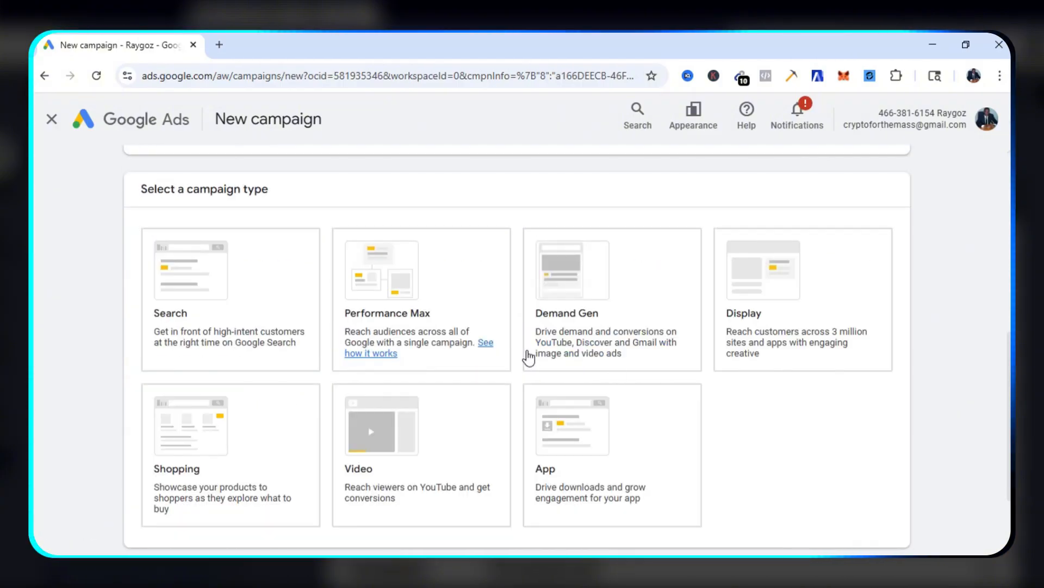
left_click(216, 317)
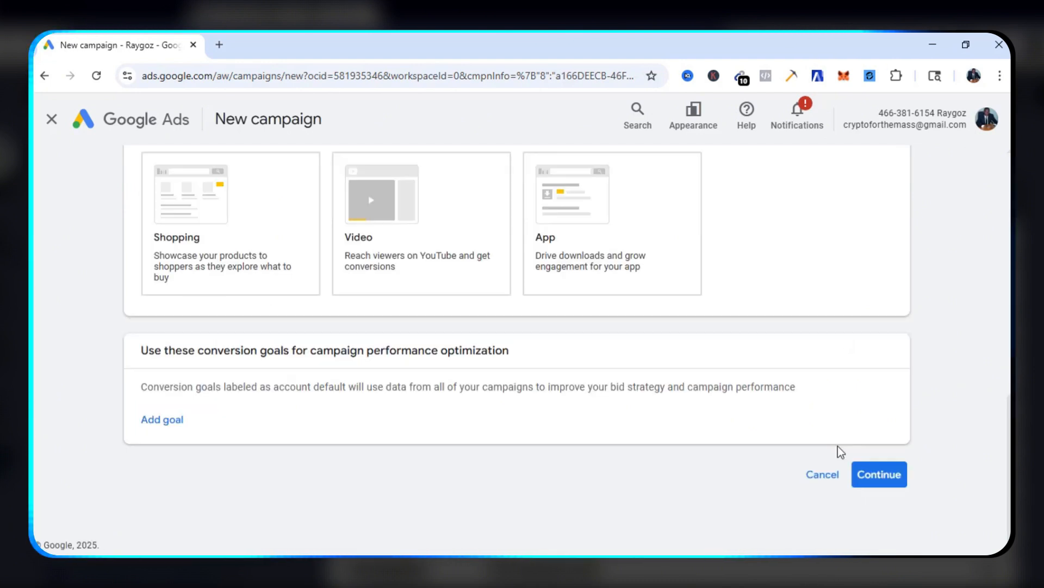
left_click(880, 478)
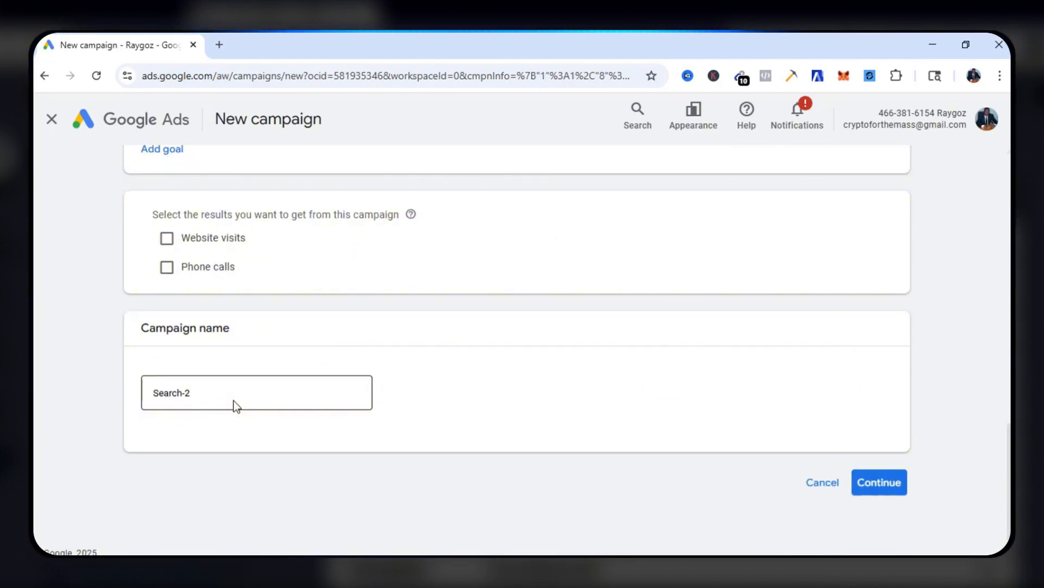
Replace the default campaign name with one beginning "Rayg" and accept the bidding settings with Conversions as the focus.
left_click(234, 400)
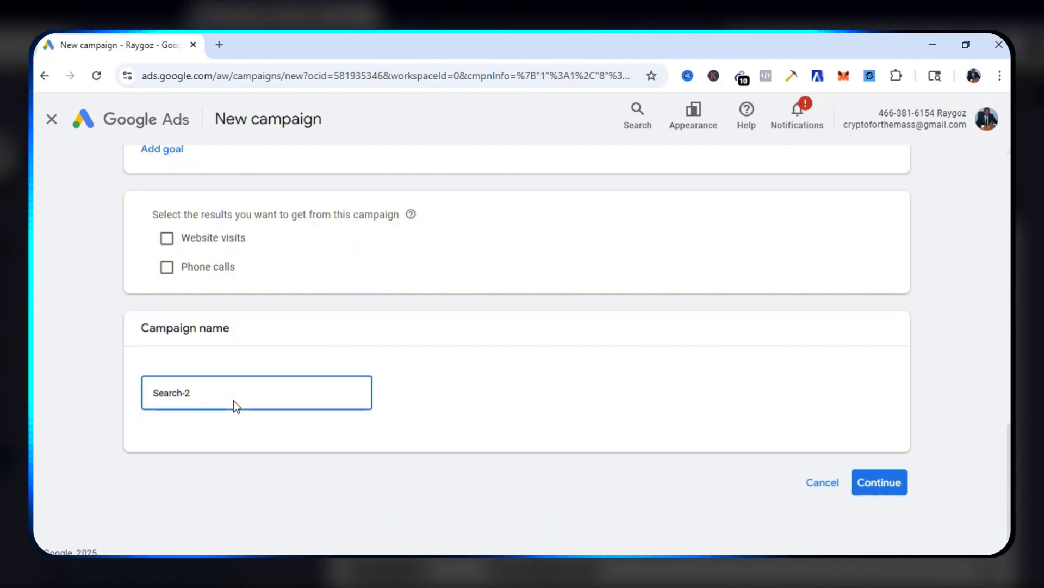
key("ctrl+a")
type("Ray")
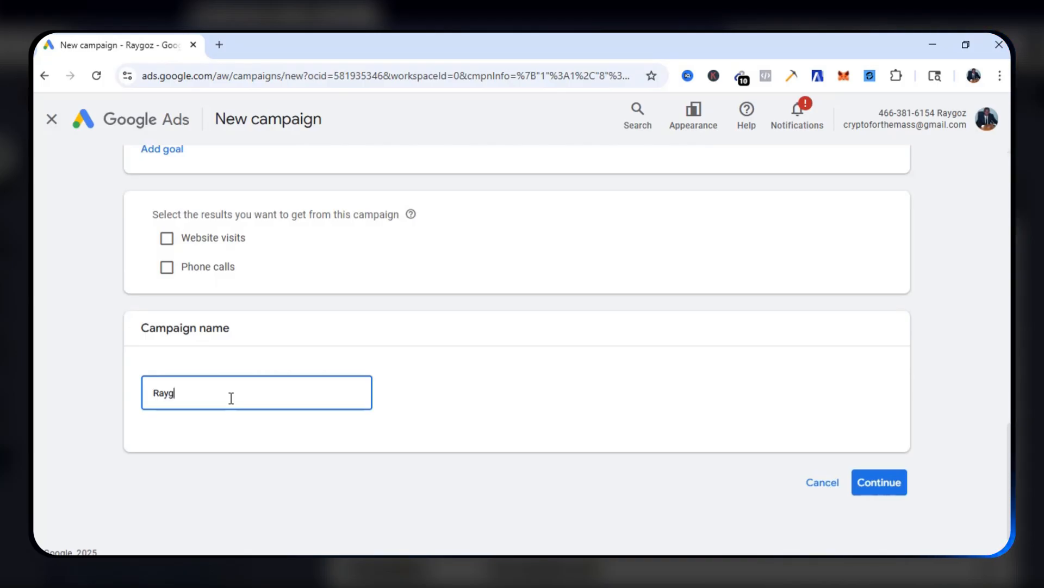
left_click(880, 482)
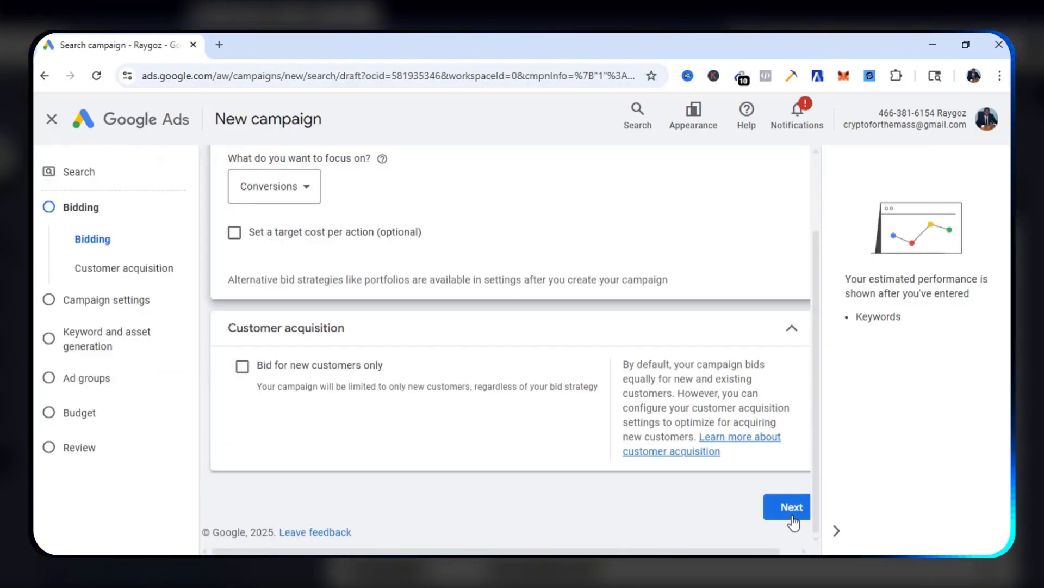
left_click(792, 511)
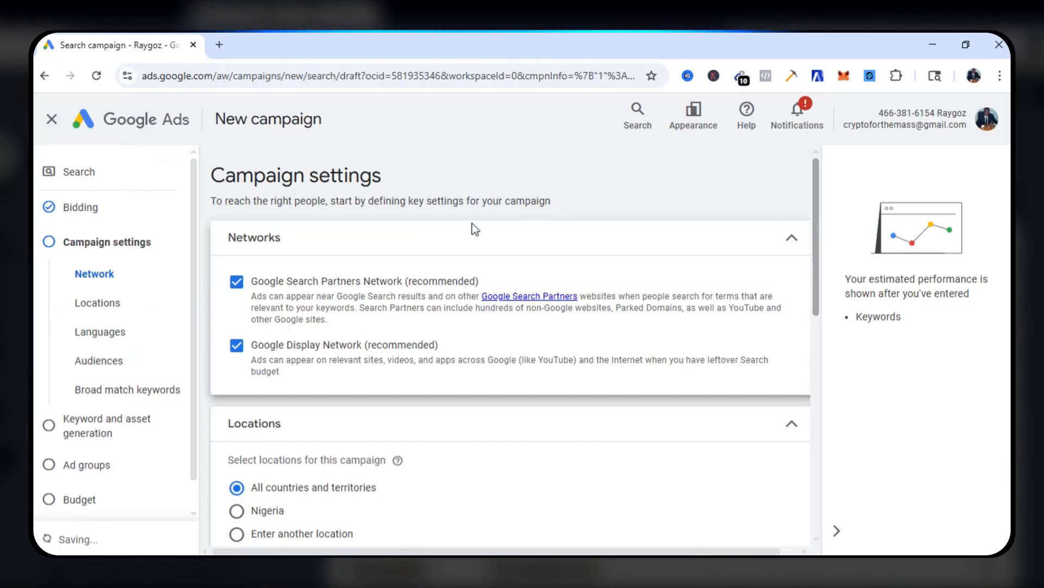
Exclude the Google Search Partners Network and Google Display Network from the campaign, and set its target location to Nigeria.
left_click(237, 283)
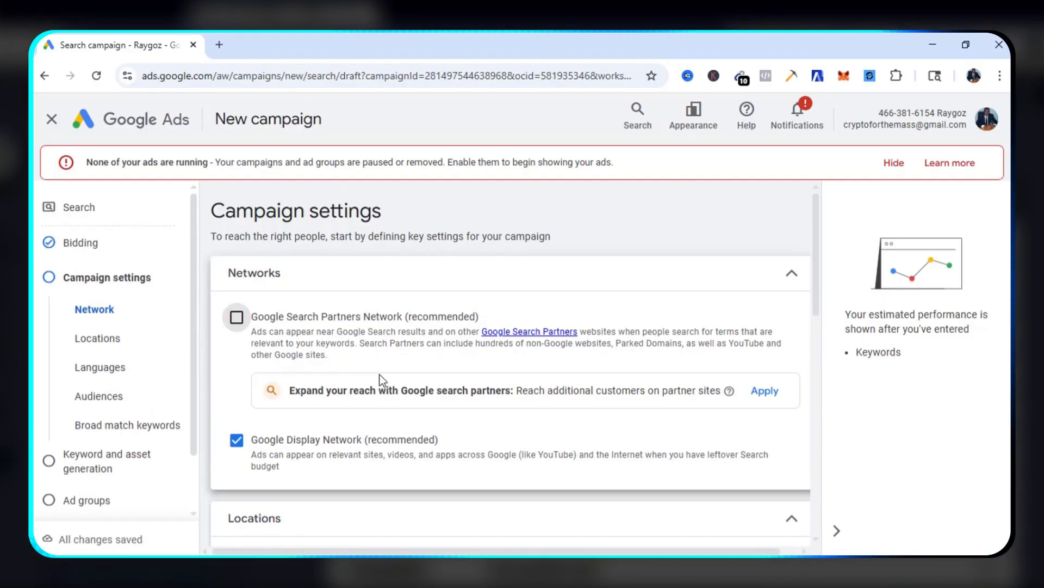
left_click(236, 441)
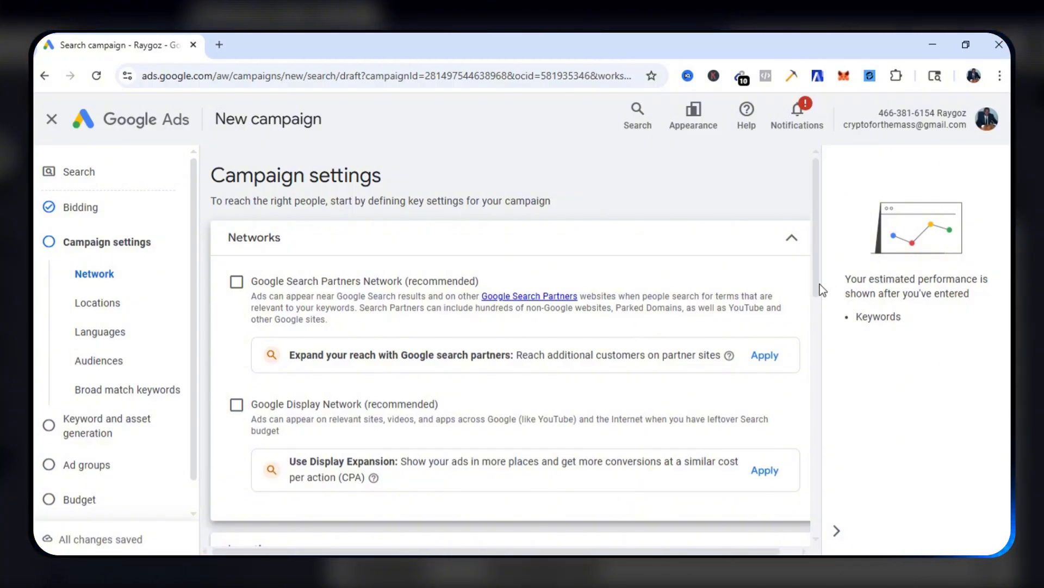
scroll(817, 293, "down", 1)
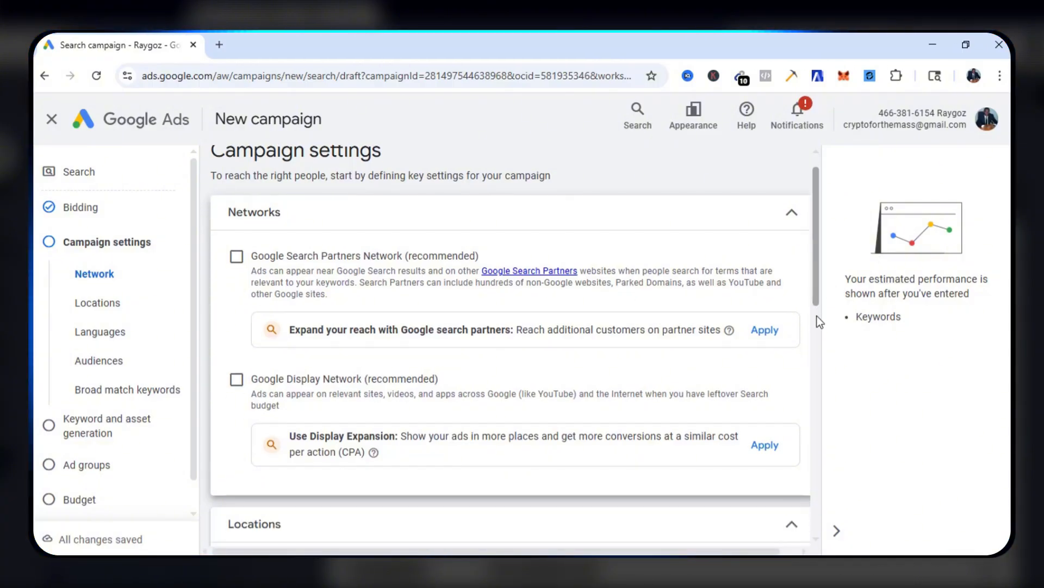
scroll(610, 303, "down", 4)
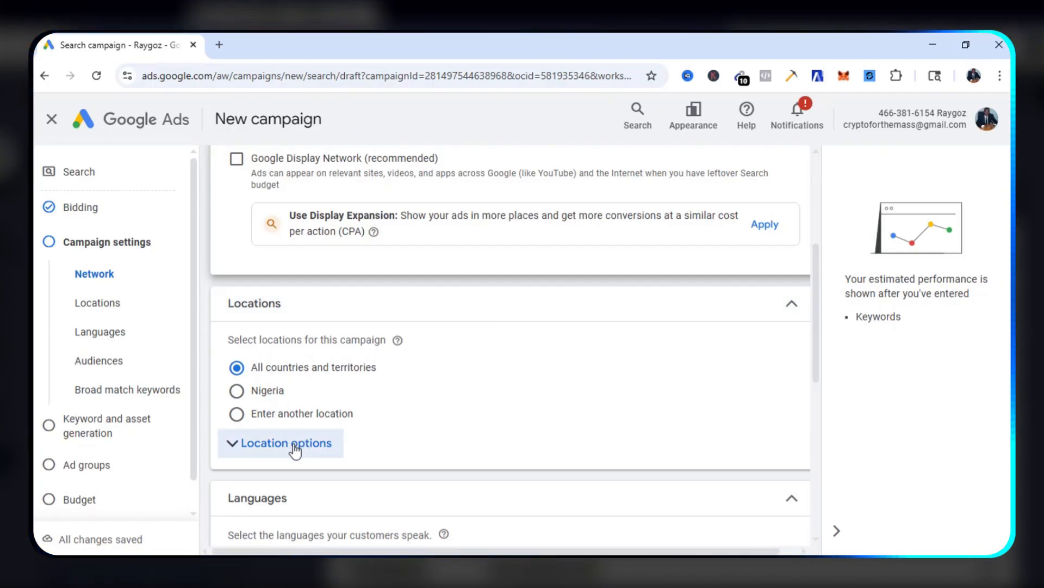
left_click(238, 392)
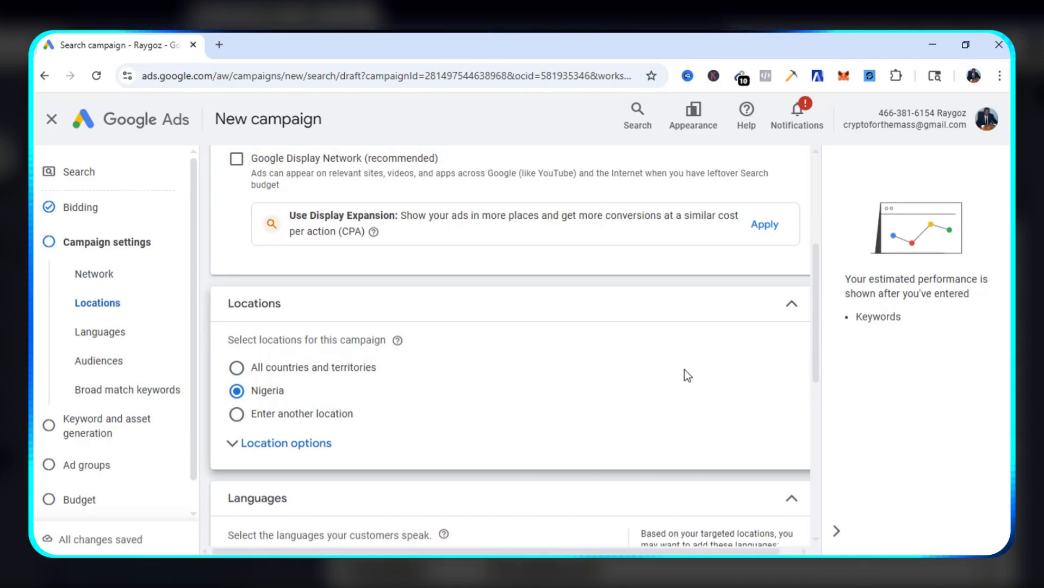
Turn off broad match keywords for the campaign so that it uses keyword match types.
scroll(455, 354, "down", 3)
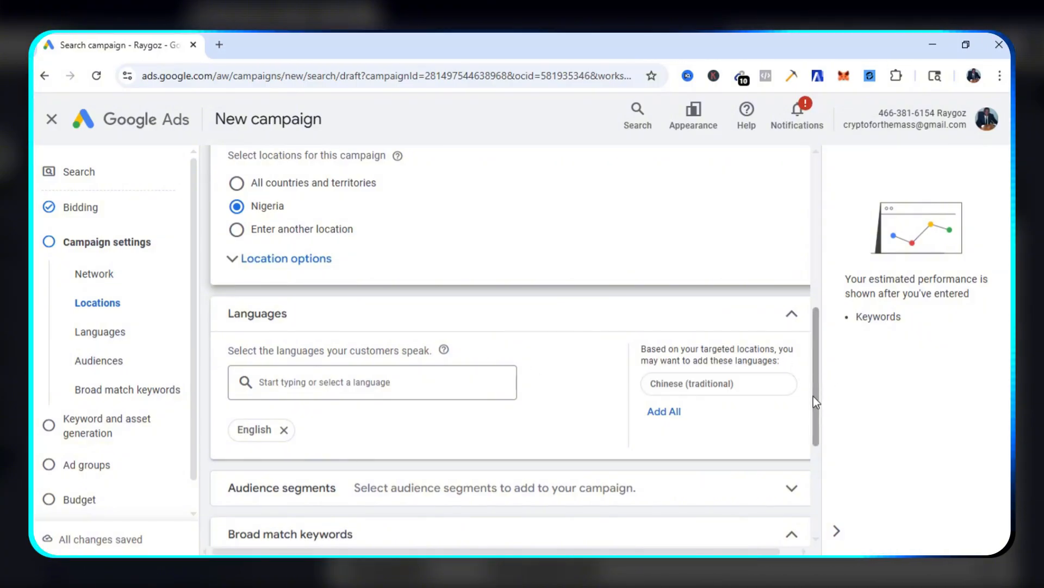
scroll(815, 402, "down", 3)
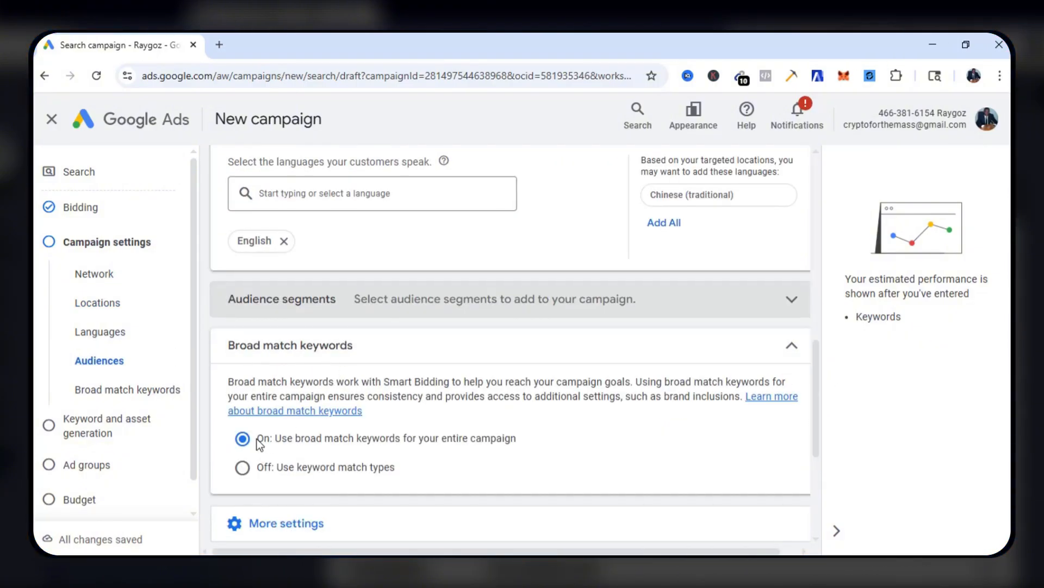
left_click(243, 468)
Open the campaign's start and end dates among the additional settings, and skip the keyword and asset generation stage.
scroll(251, 435, "down", 3)
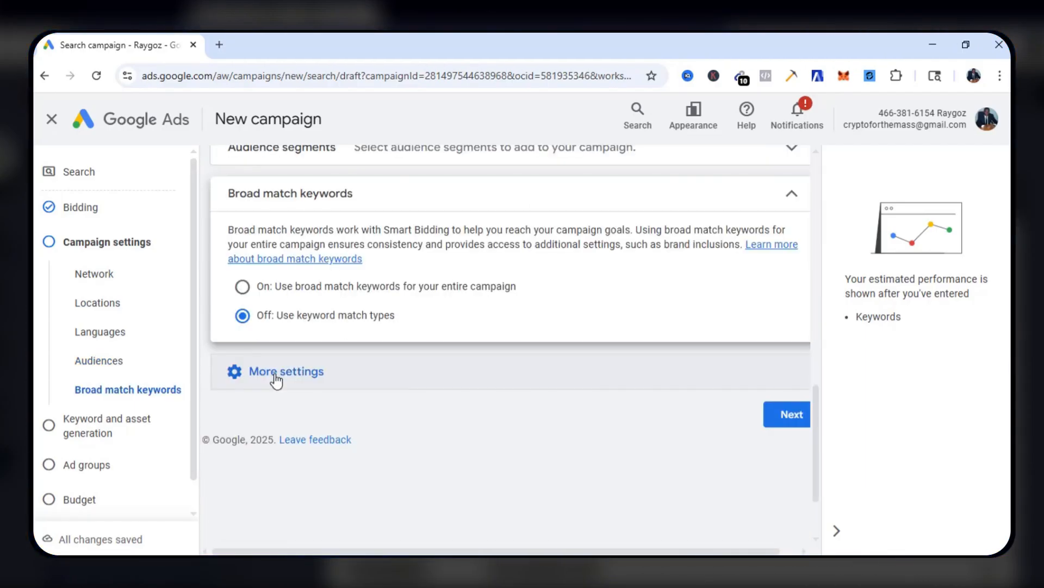
left_click(276, 377)
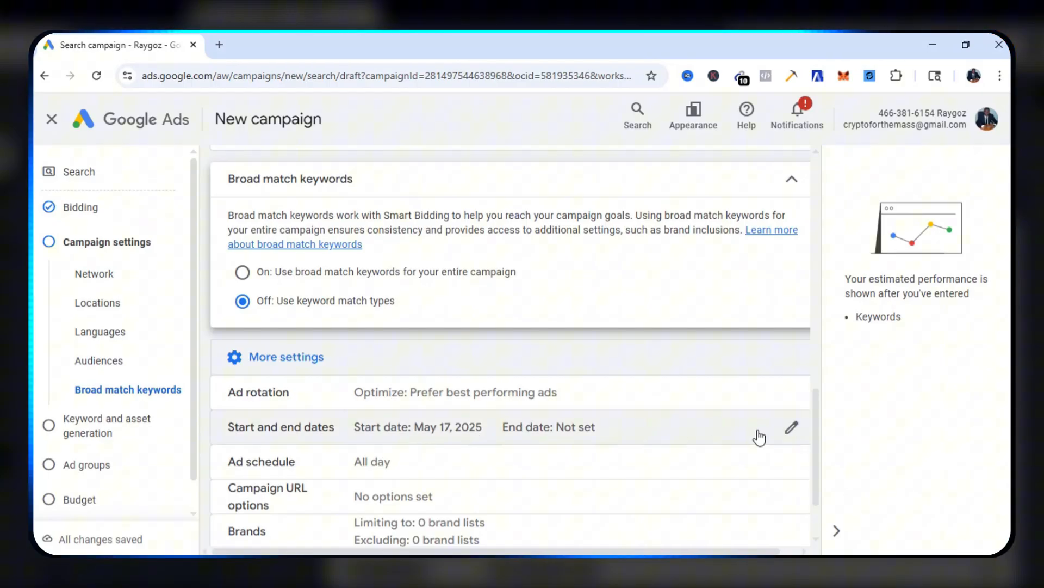
left_click(790, 429)
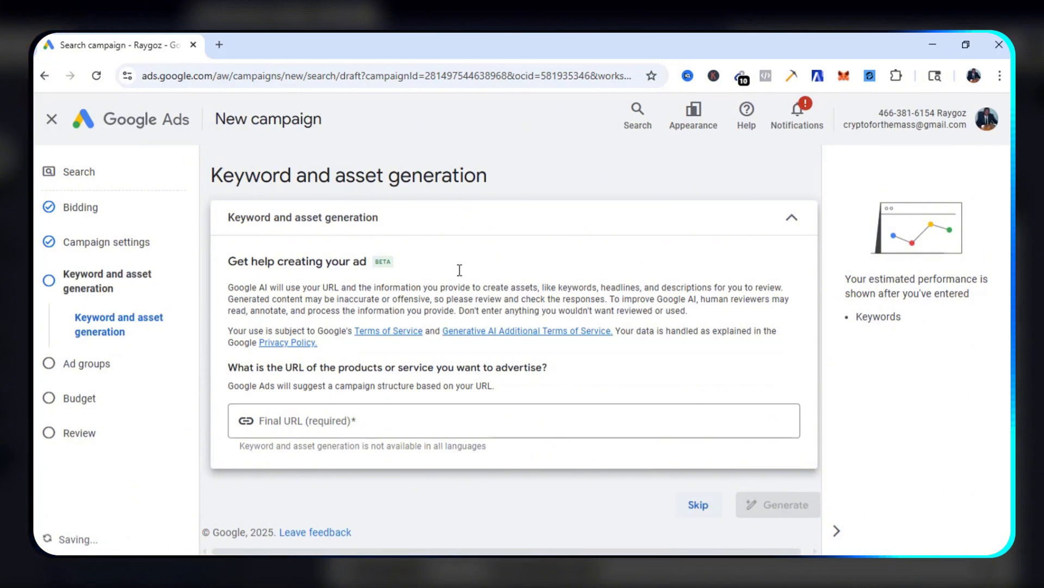
left_click(698, 505)
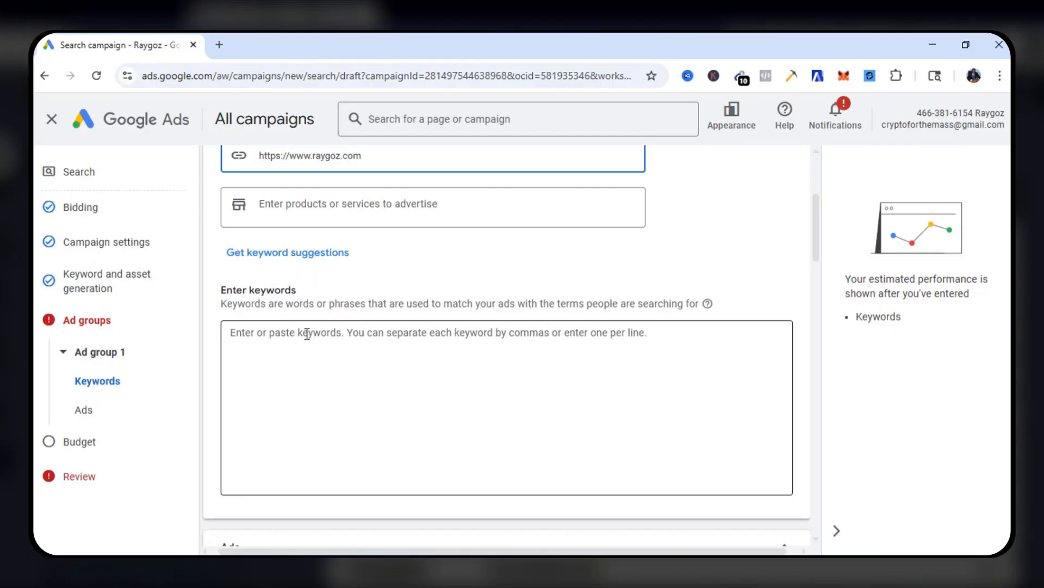
Enter the ad group's keywords, including "stripe account creation" and "business incorporation in the usa", and fill in the ad's final URL.
left_click(308, 334)
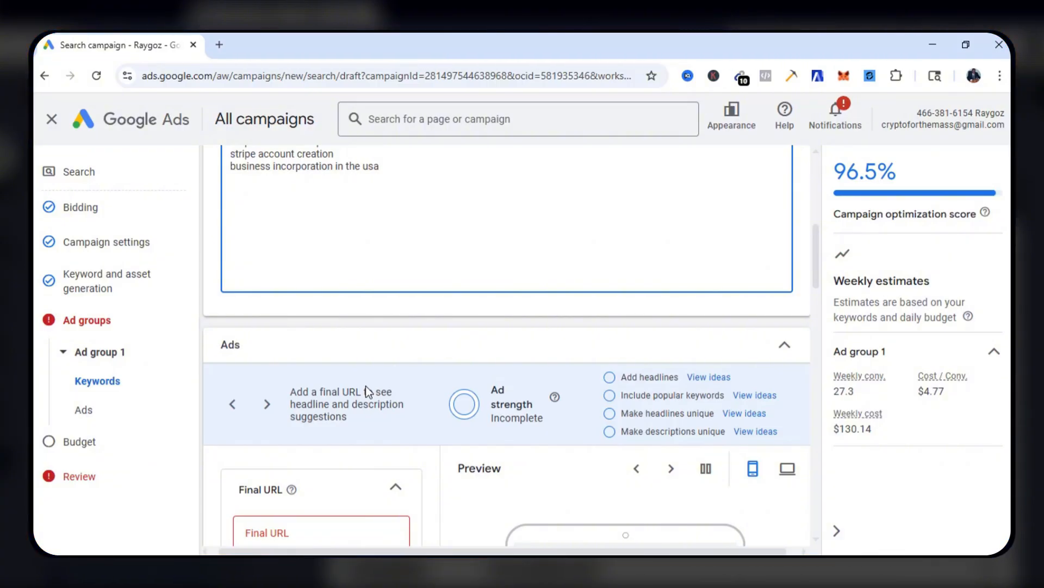
scroll(366, 386, "down", 3)
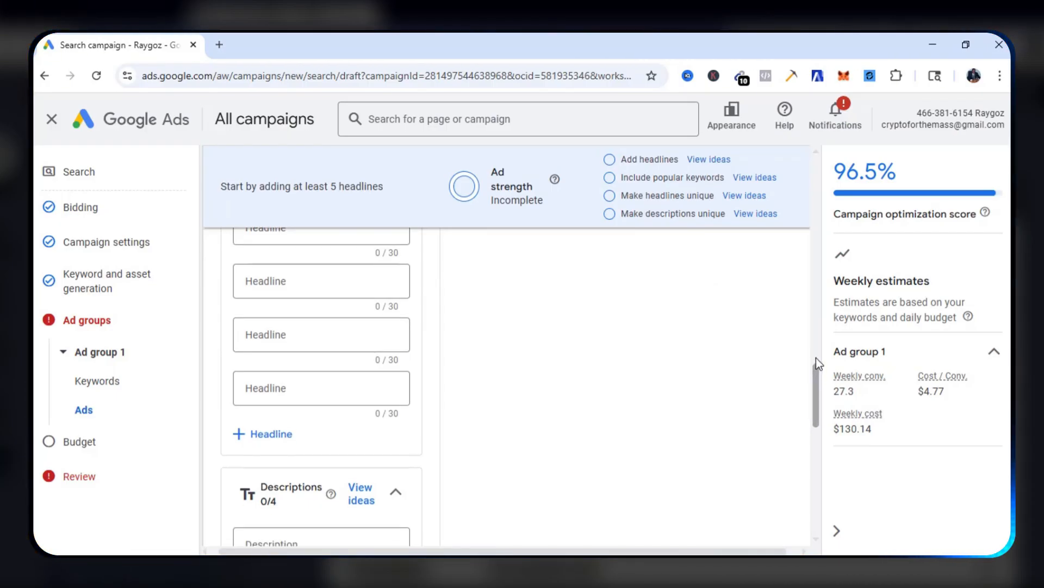
Examine the ad's headline, description and sitelink fields and the additional asset types such as promotions, calls, lead forms and apps.
scroll(816, 357, "up", 5)
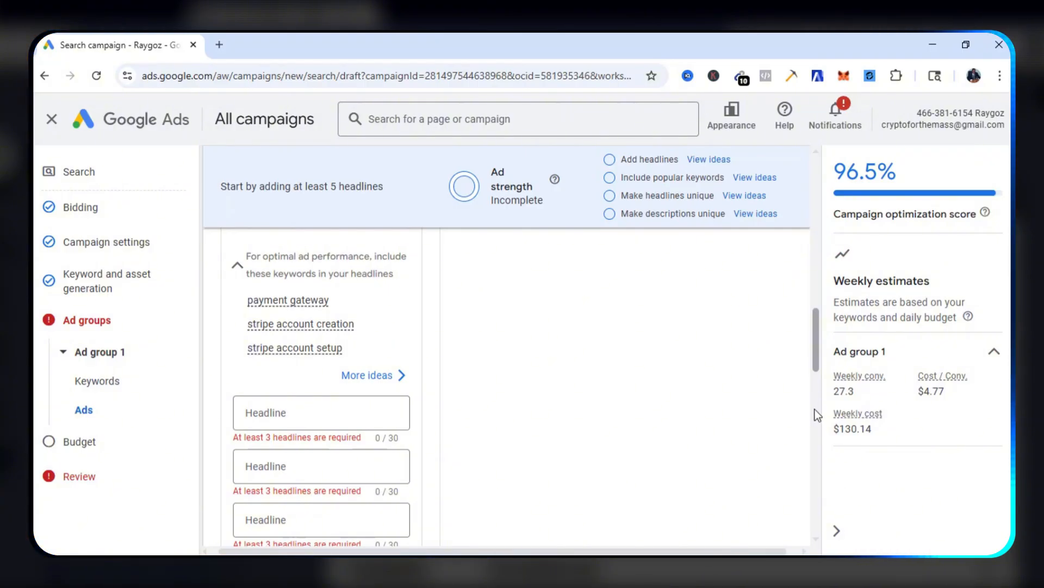
scroll(814, 421, "down", 5)
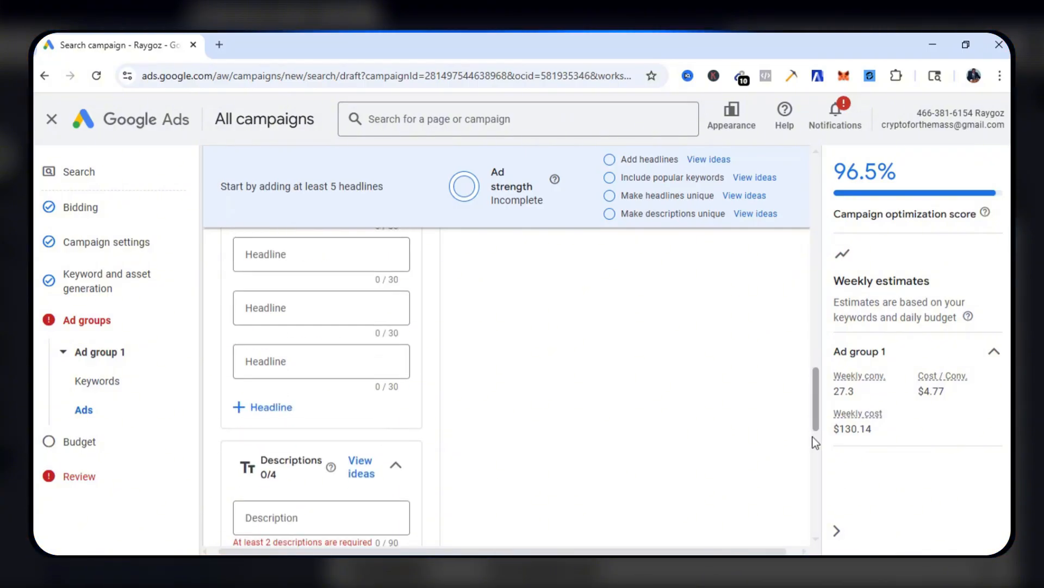
scroll(813, 446, "down", 10)
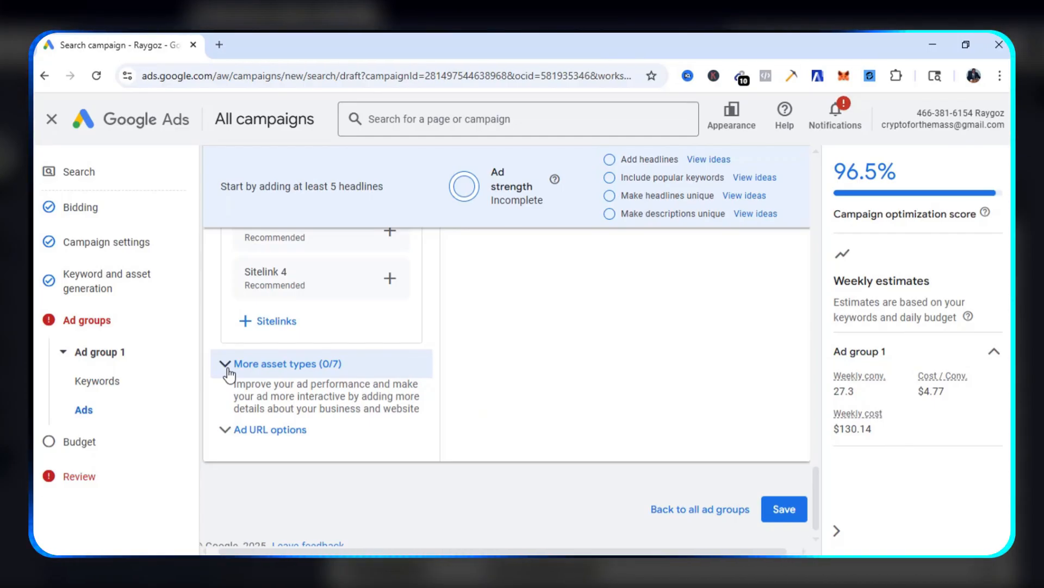
left_click(229, 374)
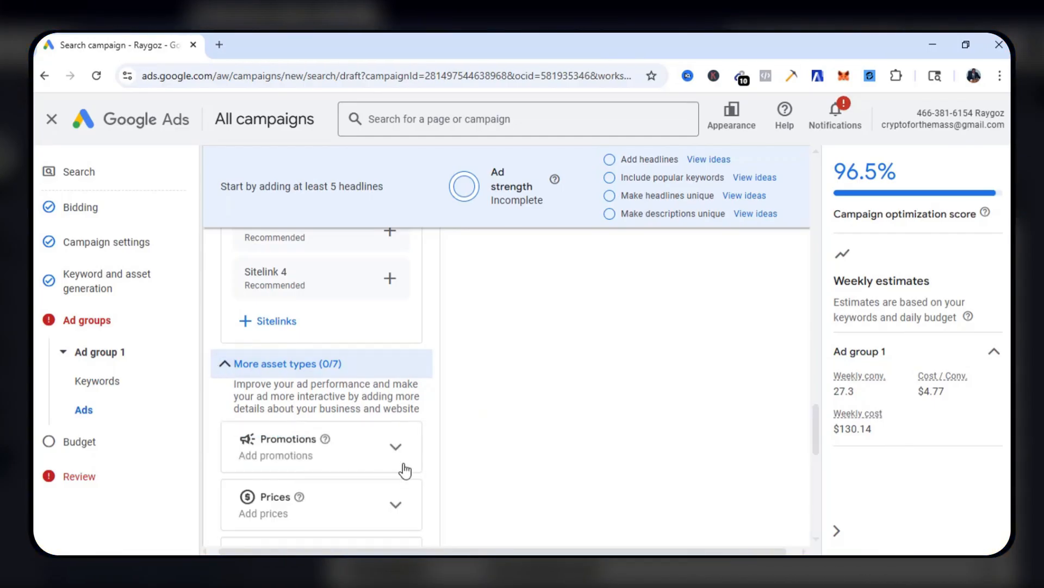
left_click_drag(816, 443, 812, 504)
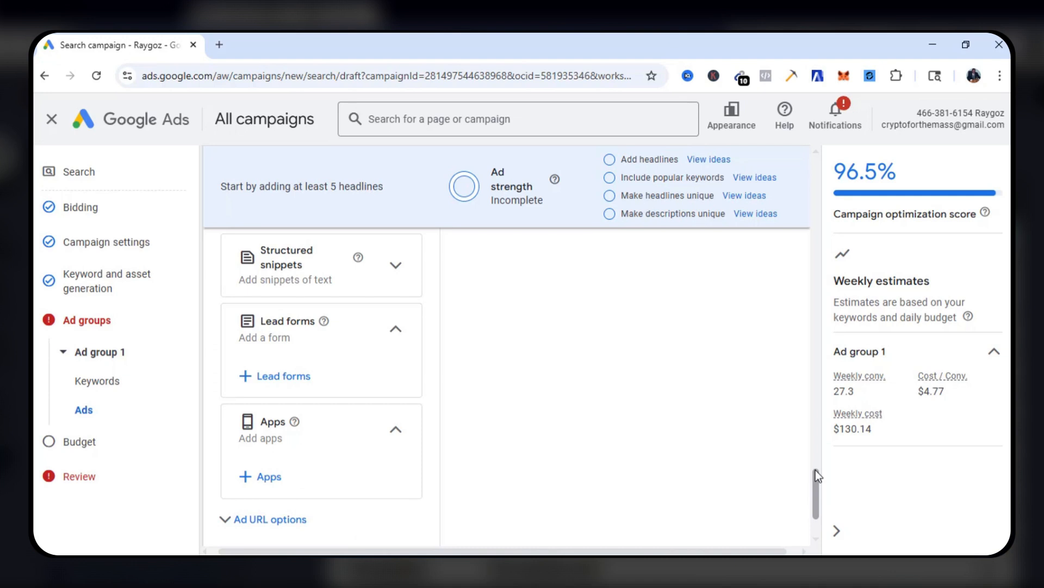
scroll(816, 468, "up", 5)
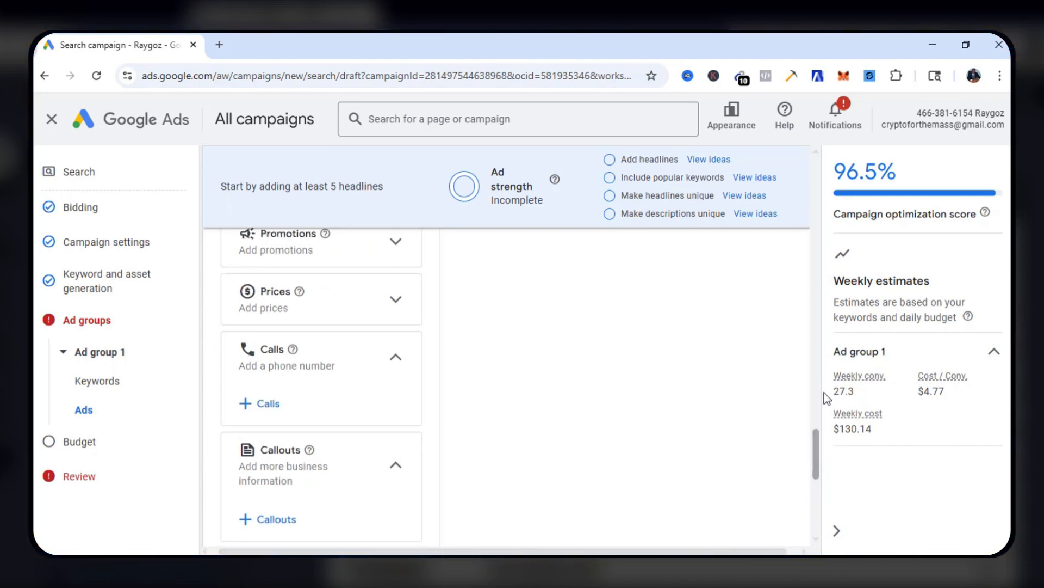
scroll(824, 388, "up", 6)
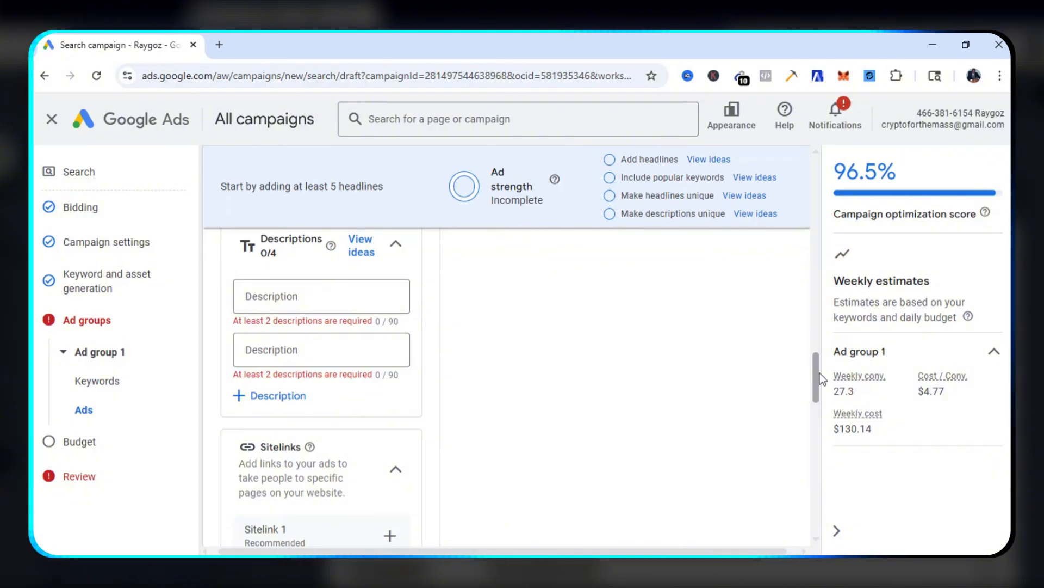
Add the headlines "Stripe Setup for Entrepreneurs", "Stripe Account Creation" and "Payment Gateway Solutions", and write descriptions about US business incorporation and Stripe setup.
scroll(817, 316, "up", 5)
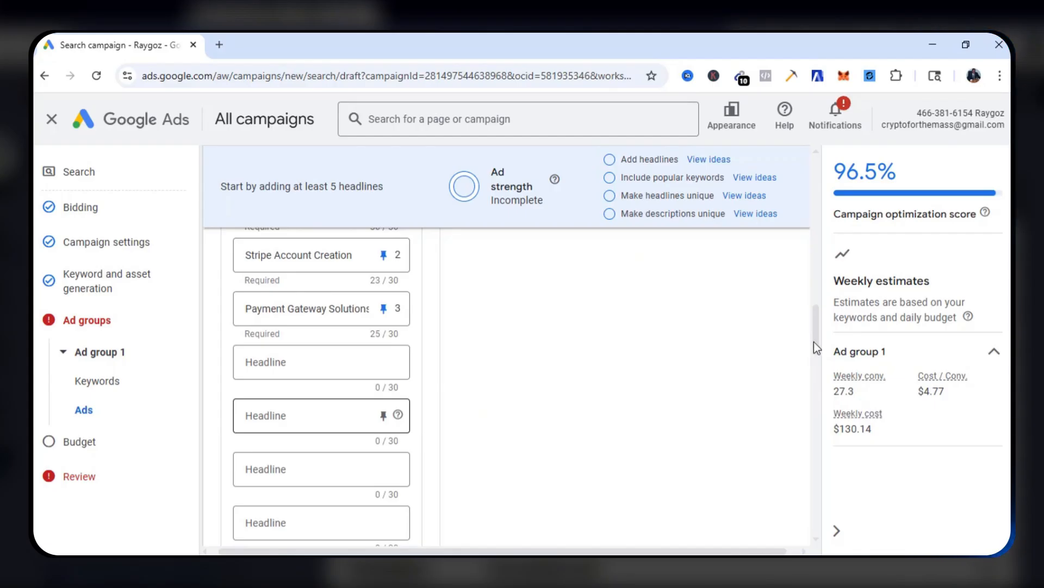
left_click_drag(817, 342, 816, 383)
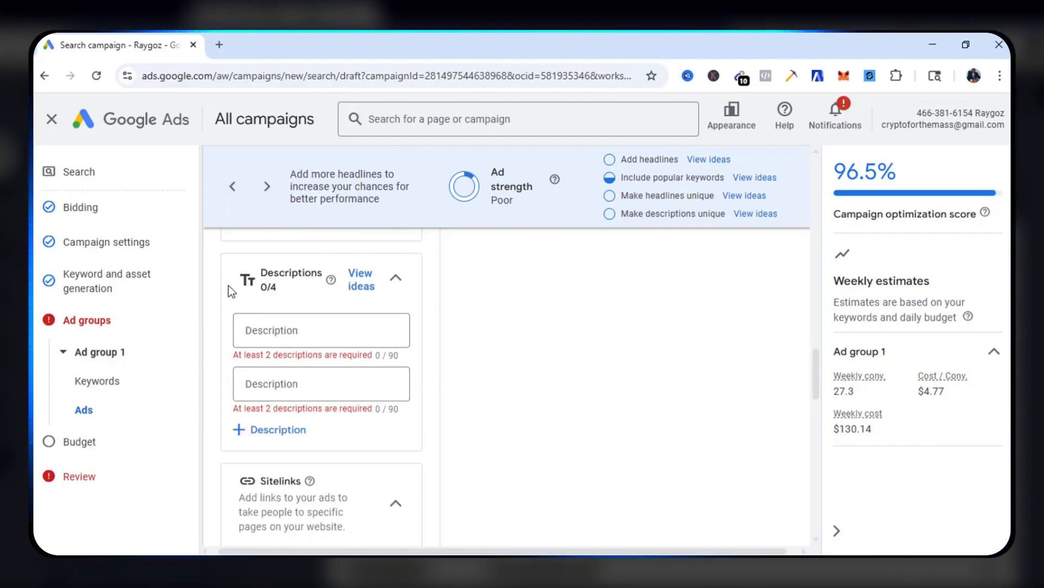
scroll(278, 359, "down", 4)
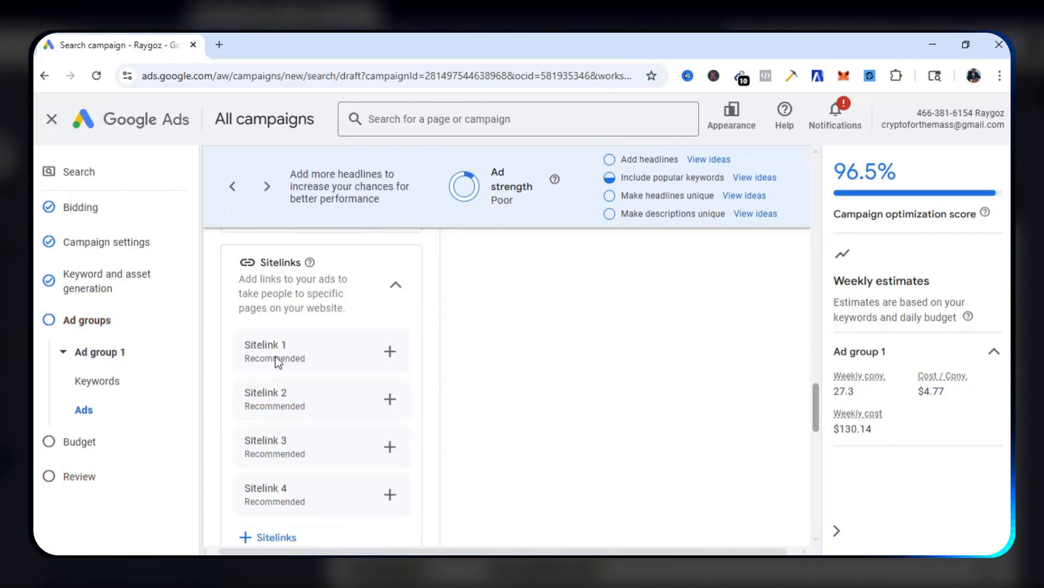
scroll(386, 360, "up", 1)
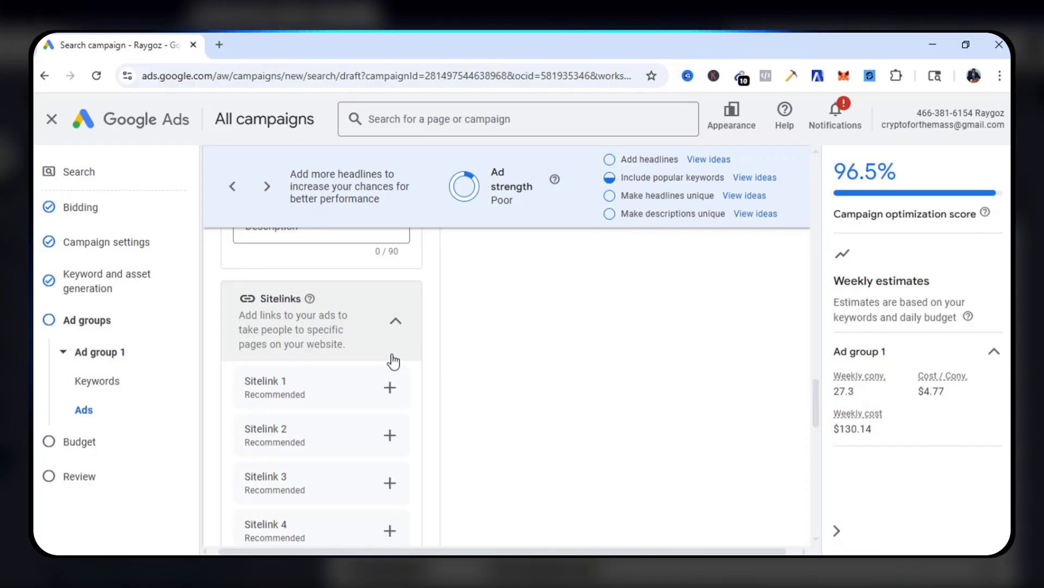
left_click(389, 387)
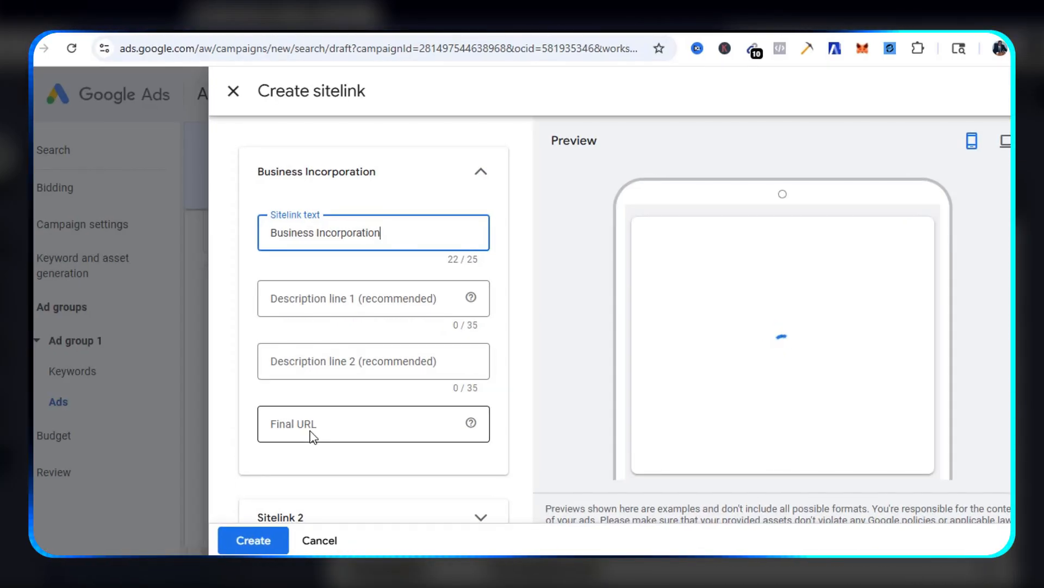
left_click(312, 435)
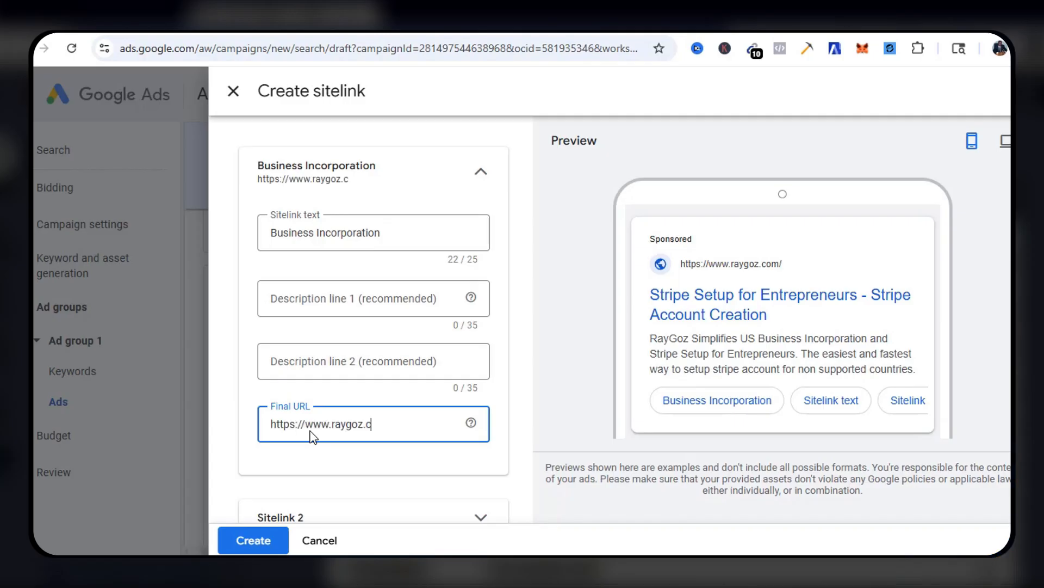
type("om/#1")
scroll(730, 407, "down", 2)
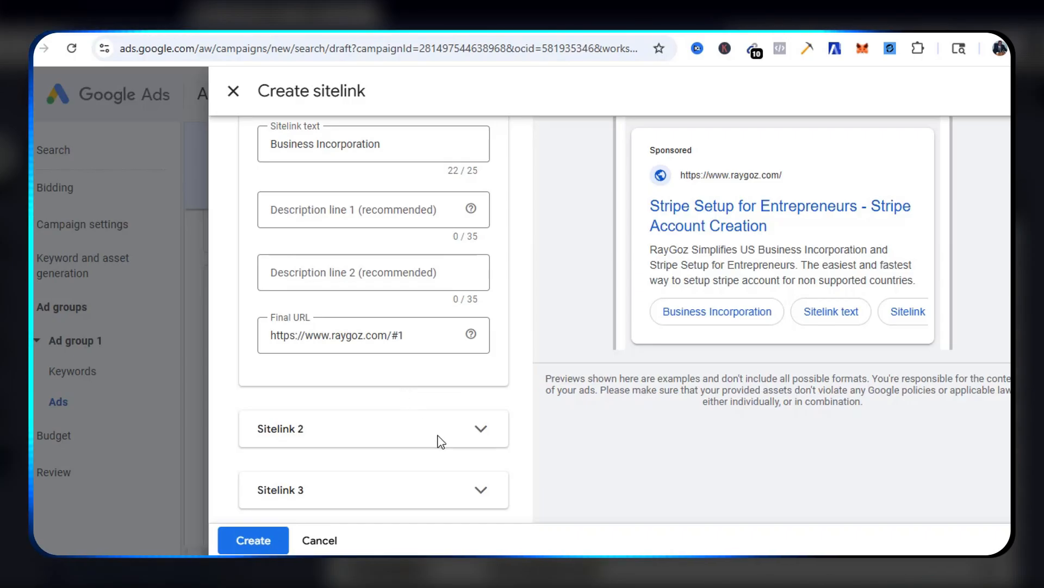
scroll(440, 429, "down", 1)
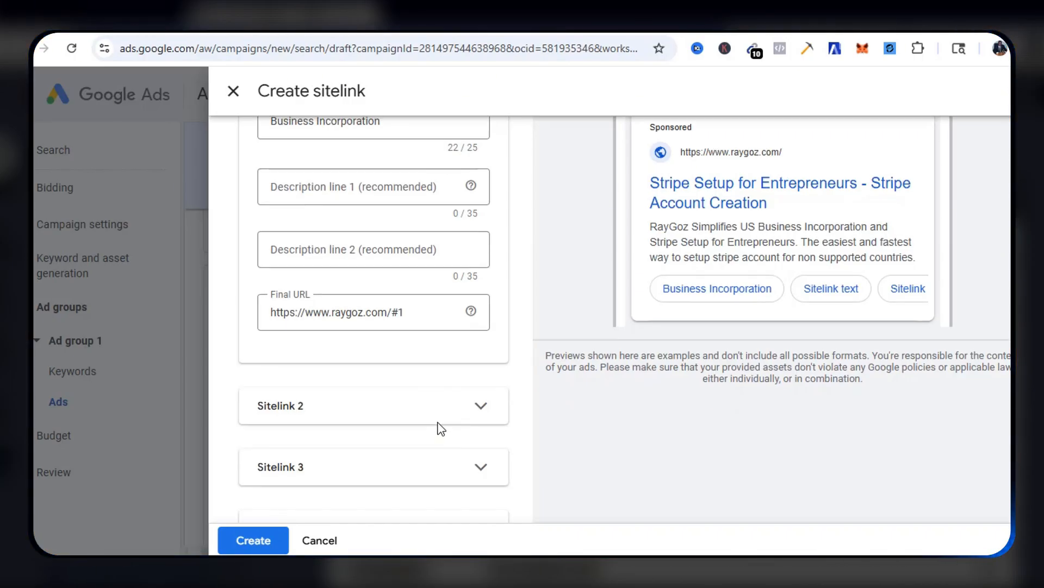
left_click(440, 428)
left_click(324, 419)
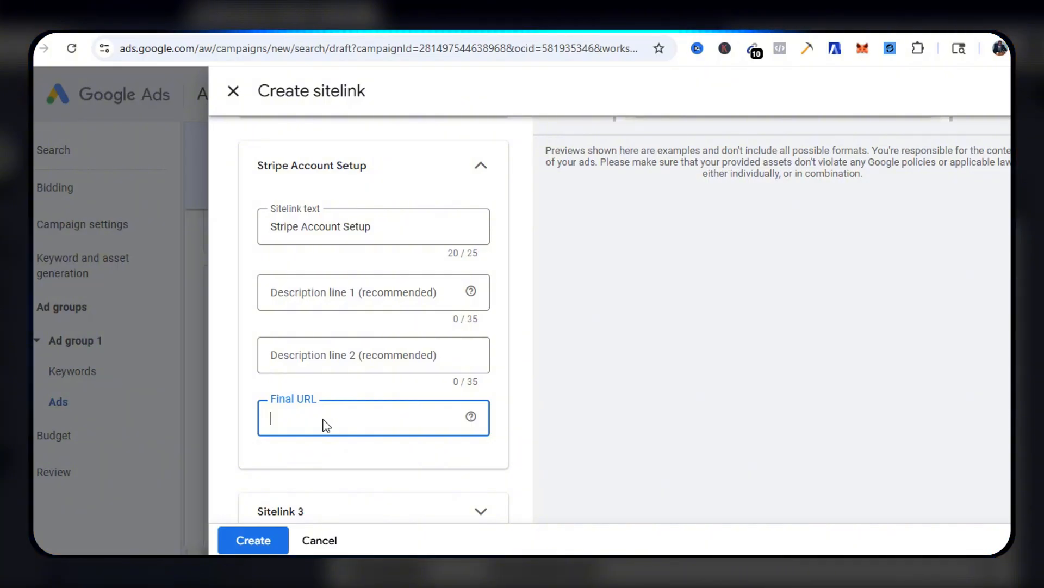
type("https://www.raygoz.com/#2")
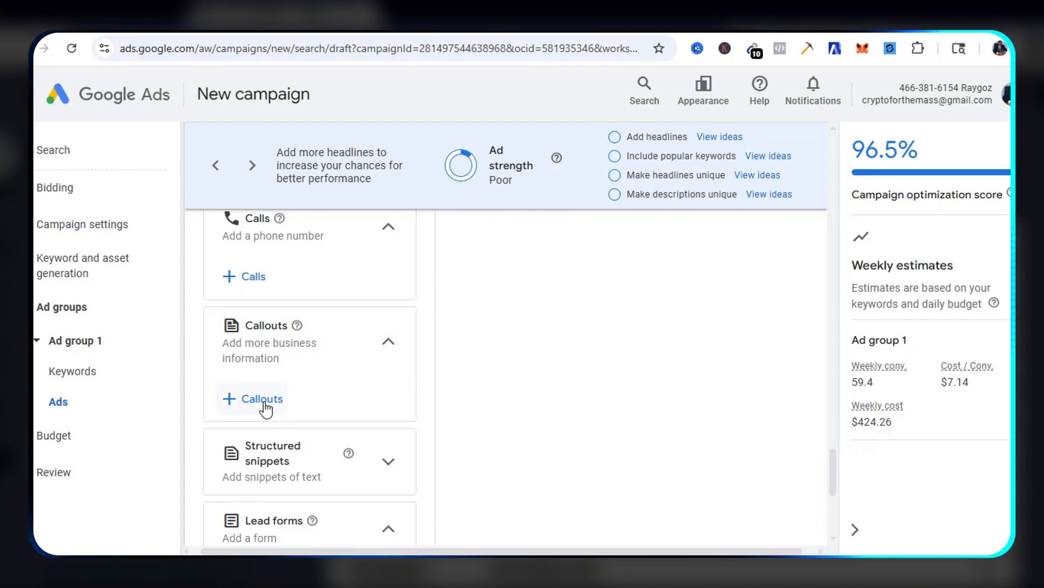
Create the callouts "Stripe account setup", "US Business Incorporation" and "Payment gateway" and apply them to the campaign.
left_click(263, 399)
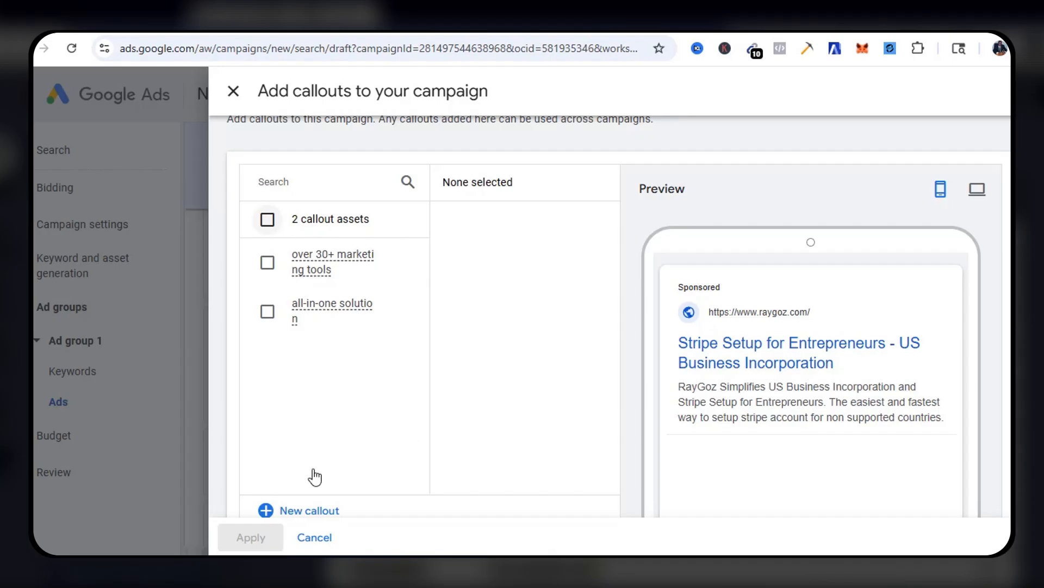
left_click(310, 512)
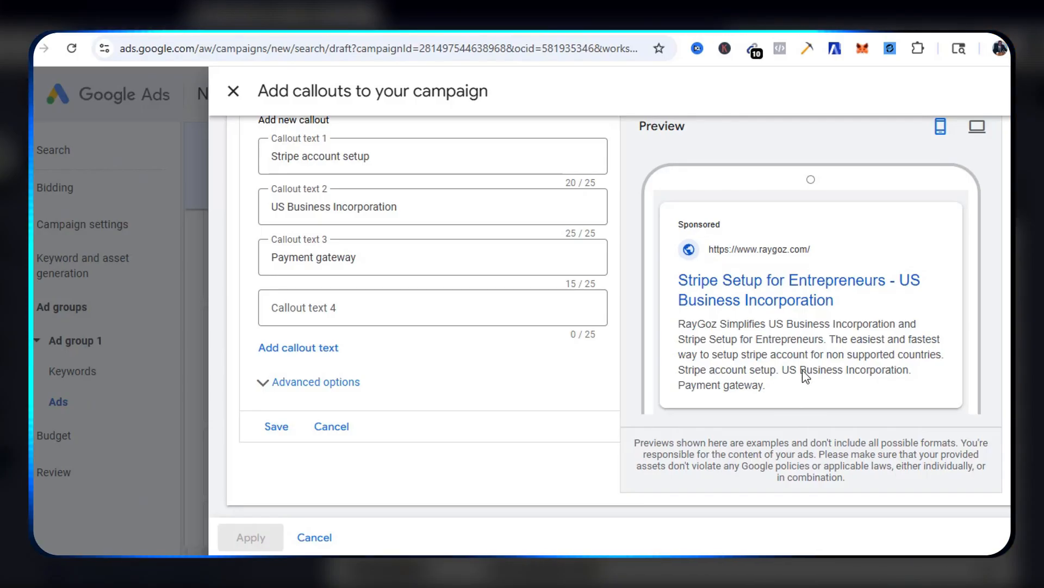
scroll(804, 373, "up", 2)
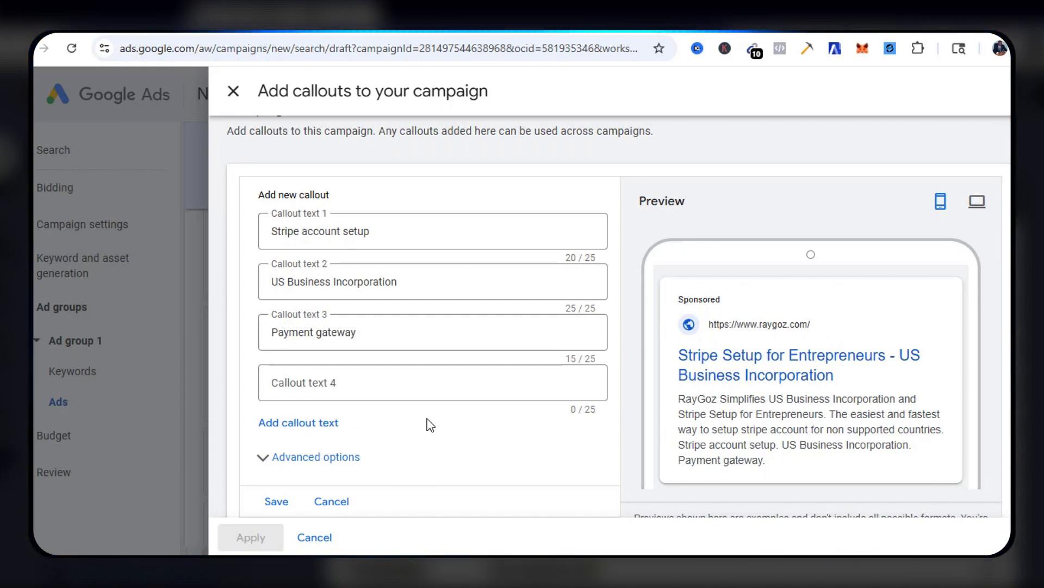
left_click(277, 501)
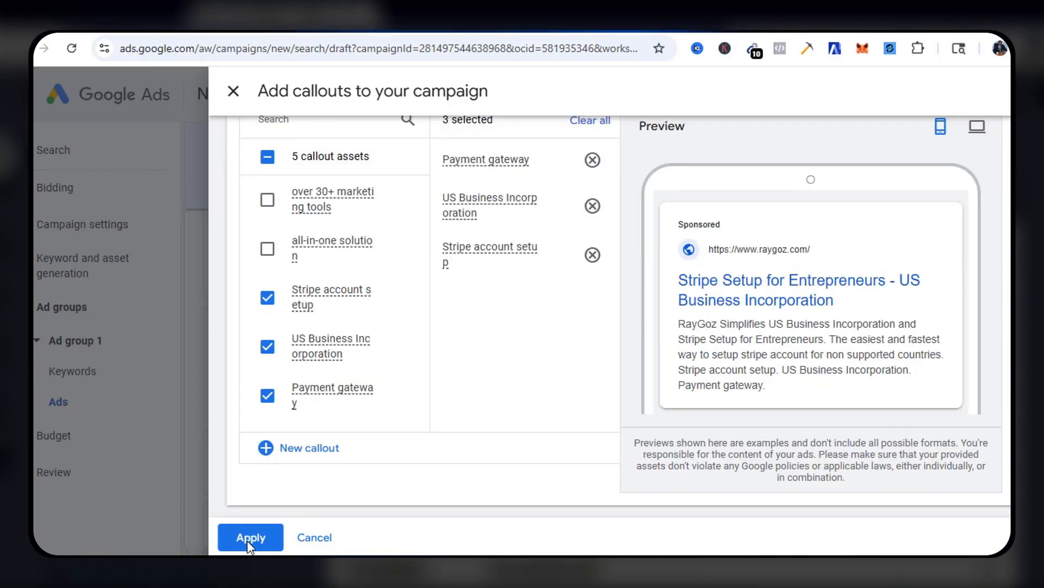
left_click(249, 537)
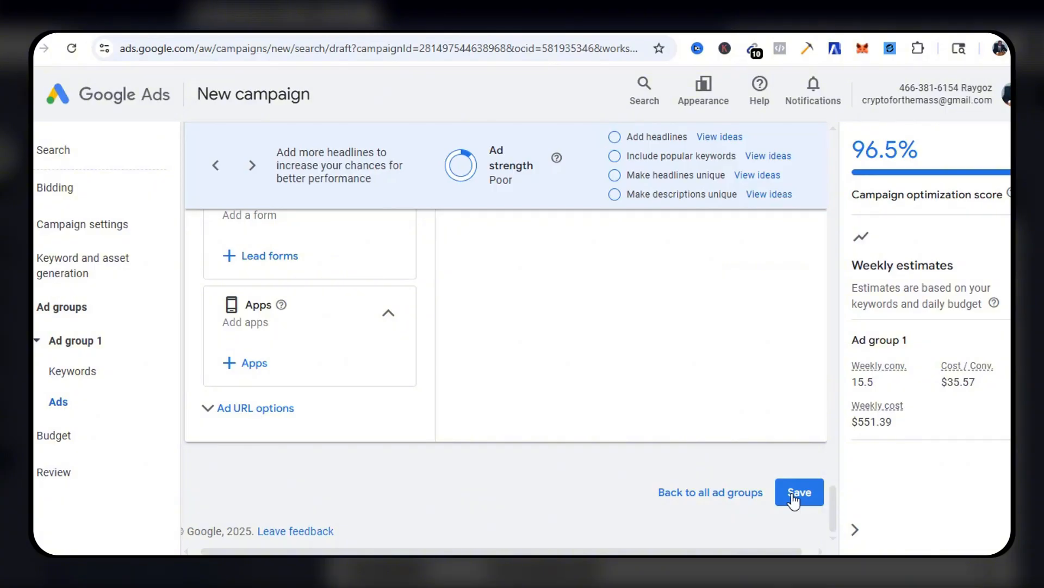
Save the ad and its ad group, choose a custom daily budget, and continue past the budget stage.
left_click(798, 494)
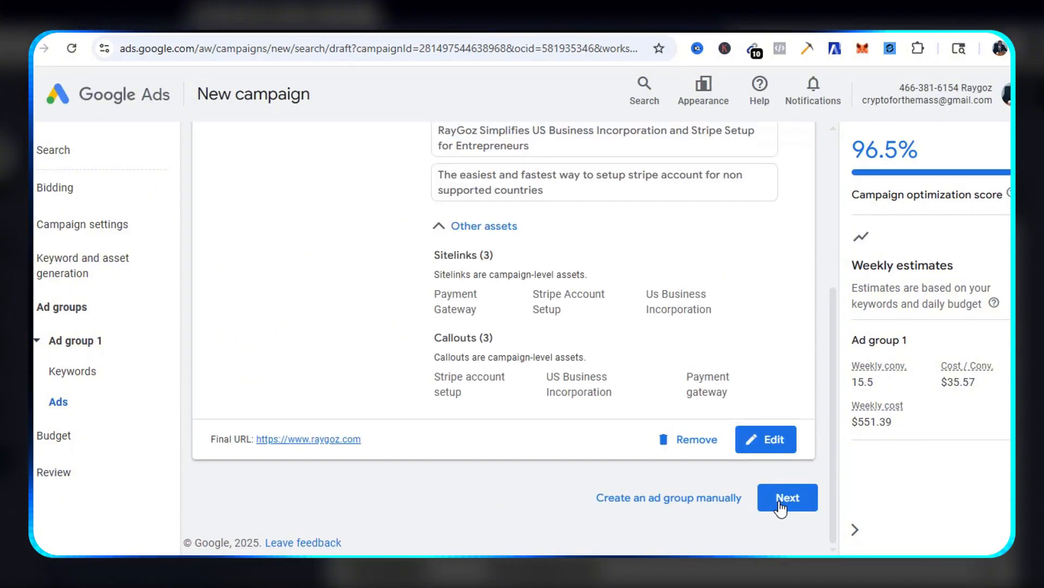
left_click(780, 503)
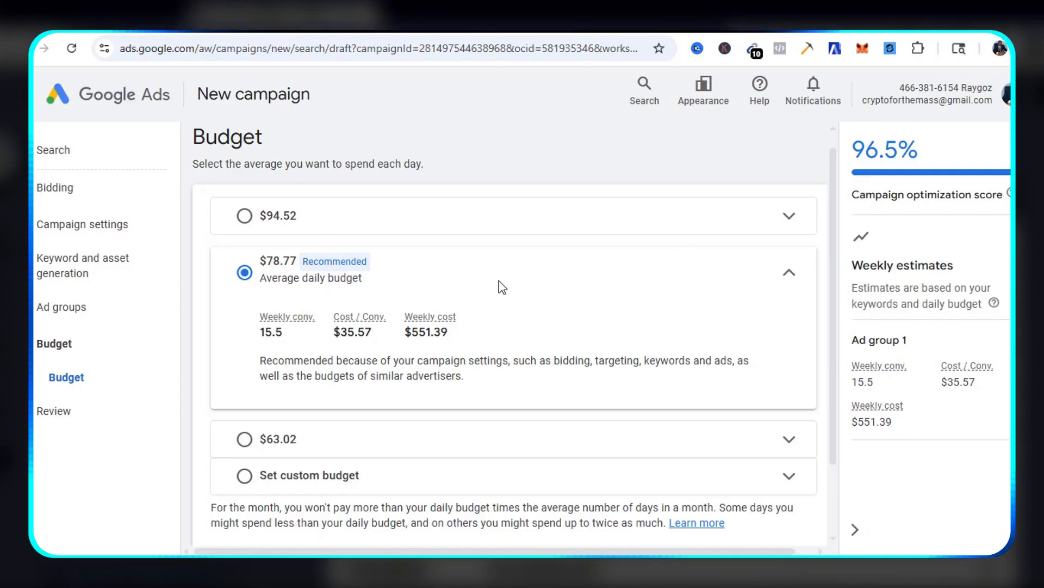
scroll(209, 452, "down", 1)
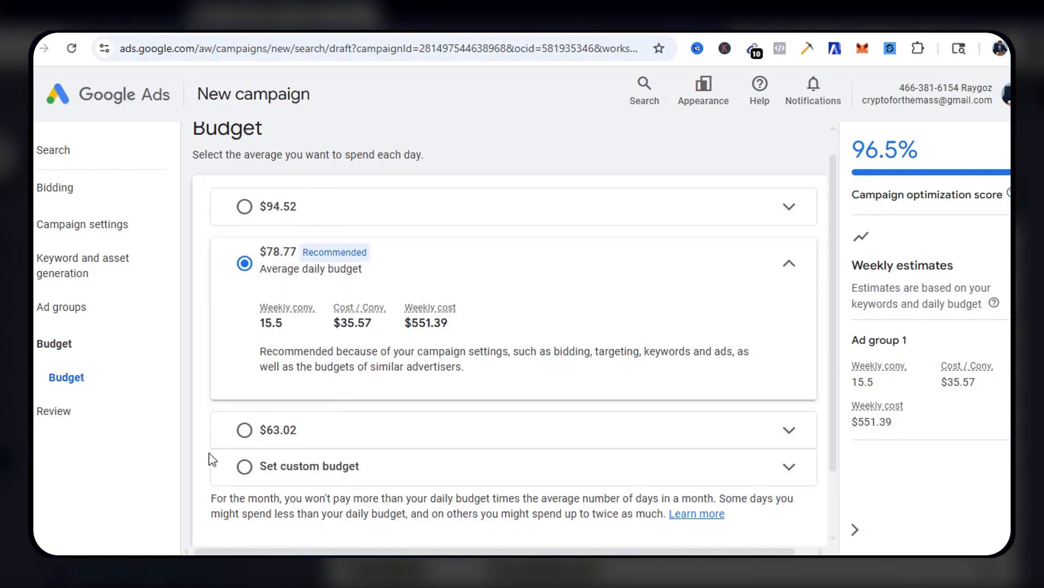
left_click(246, 467)
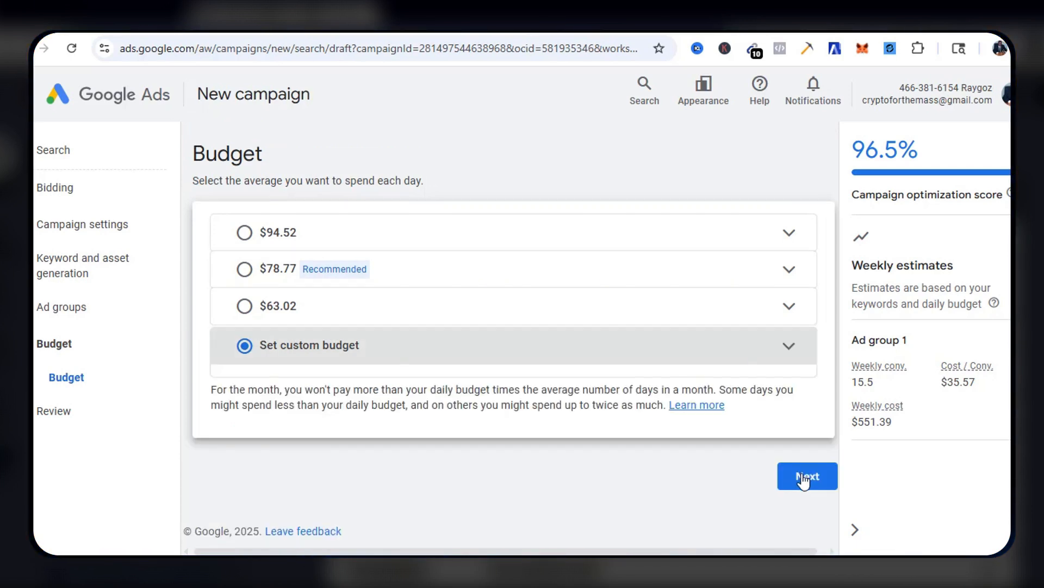
left_click(804, 481)
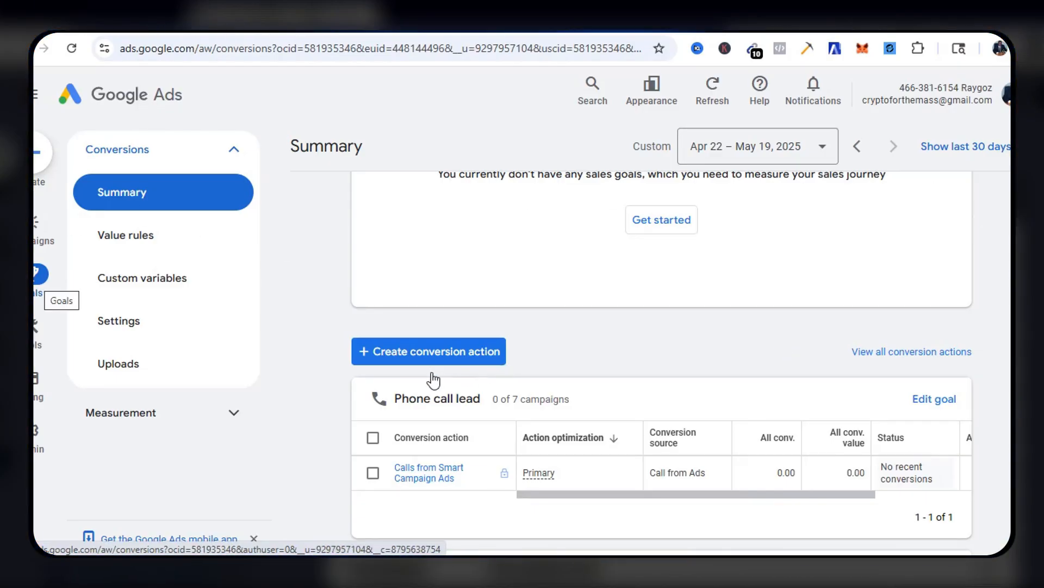
Start a manual website conversion action in the Book appointment goal category and name it "Raygoz leads".
left_click(410, 361)
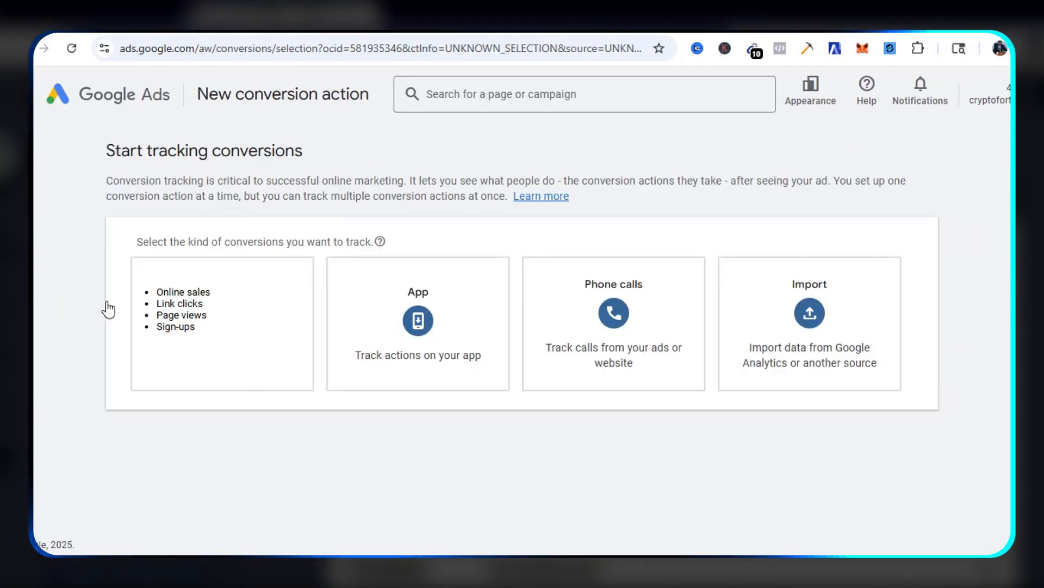
left_click(182, 329)
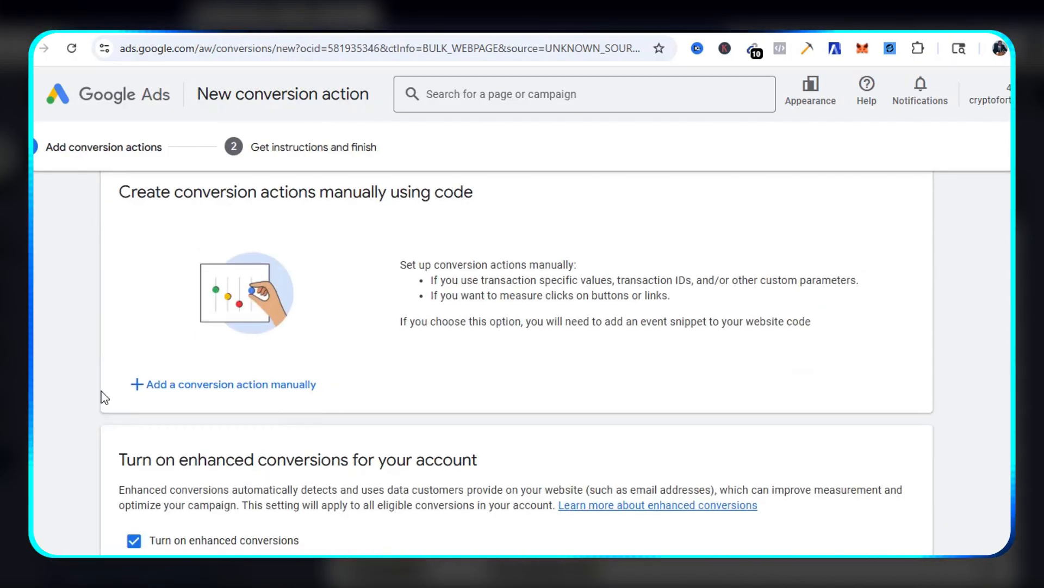
left_click(203, 388)
left_click(526, 292)
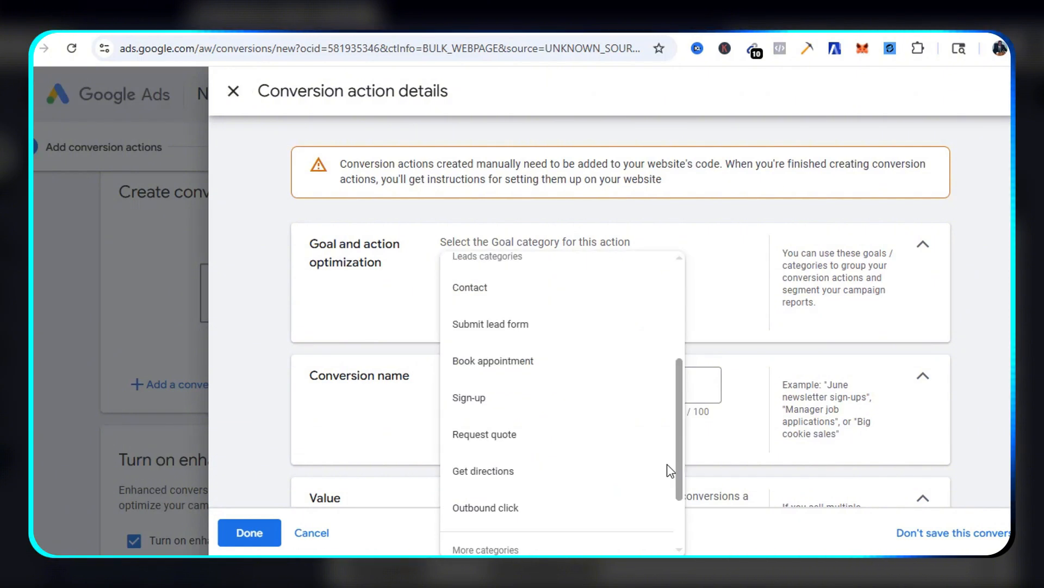
left_click(496, 362)
scroll(589, 305, "down", 3)
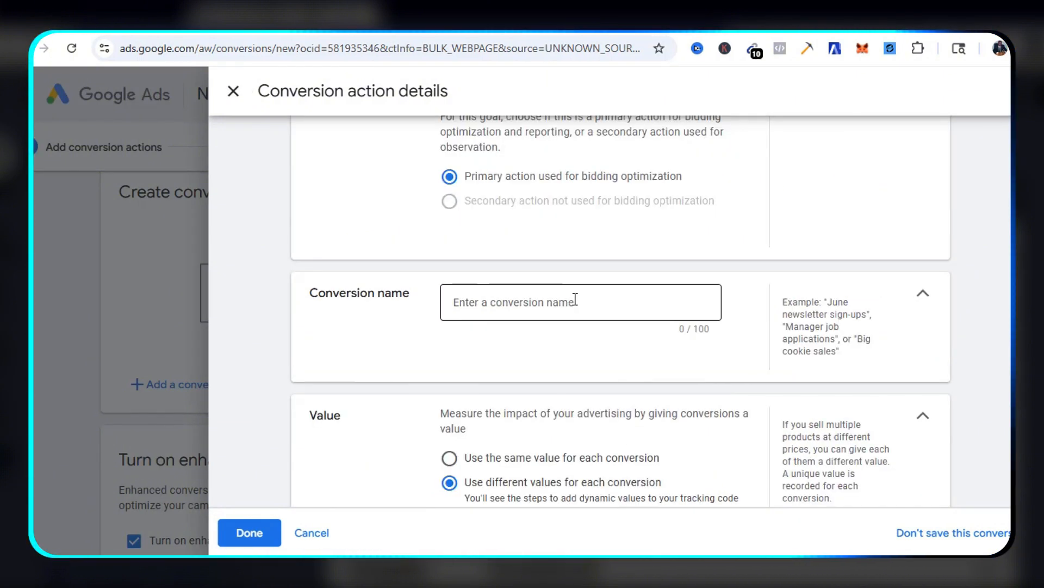
left_click(575, 300)
type("Raygoz leads")
Value every conversion at 5 US dollars, count only one per click, and save the conversion action with enhanced conversions turned on.
scroll(455, 274, "down", 3)
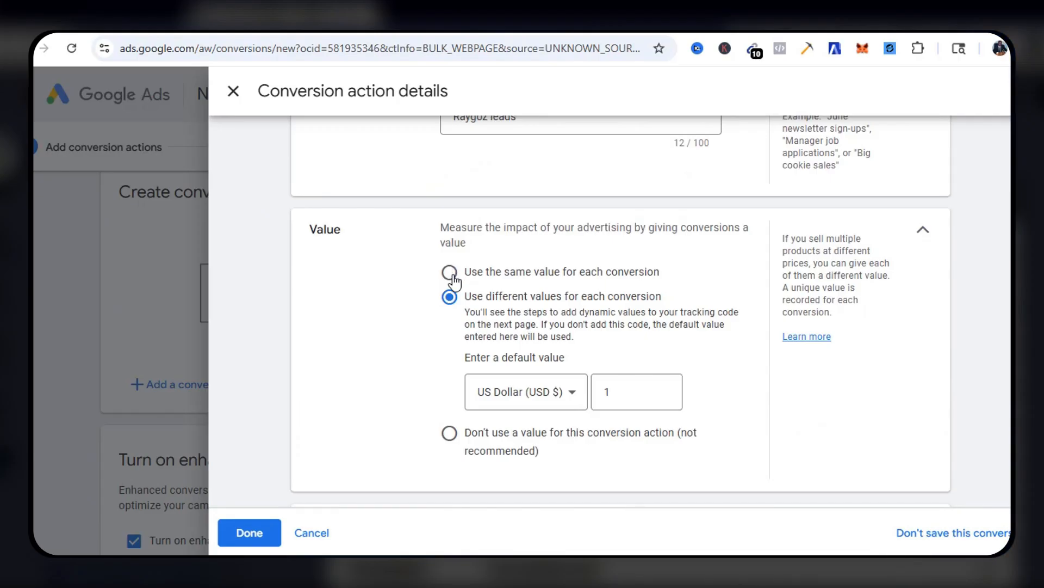
left_click(451, 277)
left_click(612, 361)
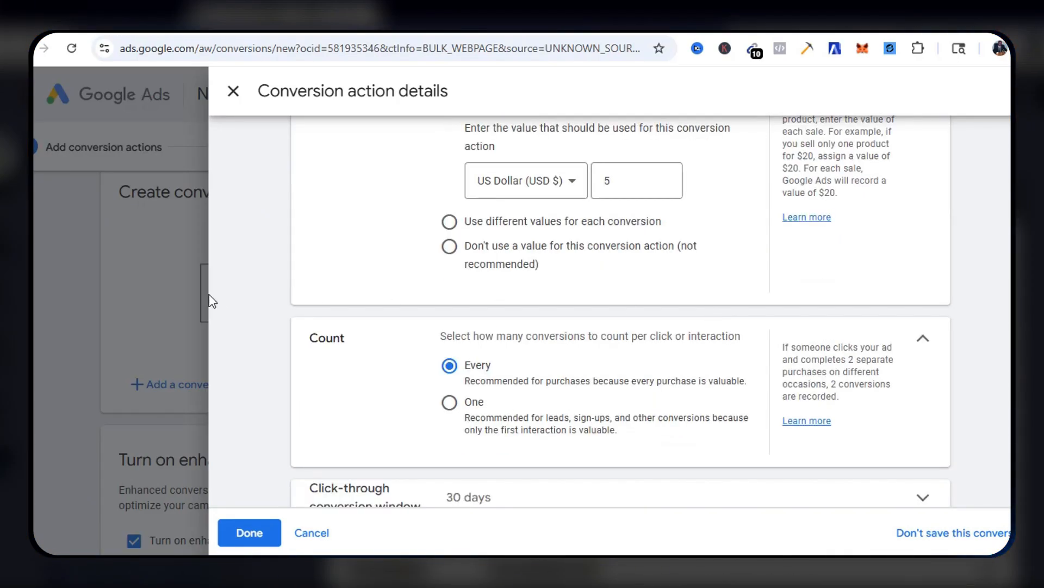
left_click(449, 406)
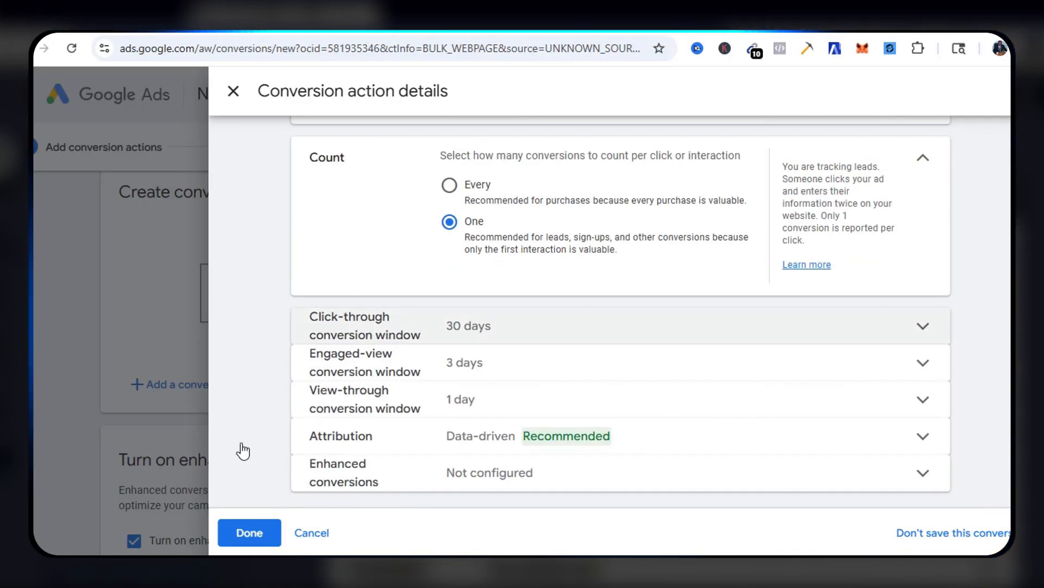
left_click(250, 533)
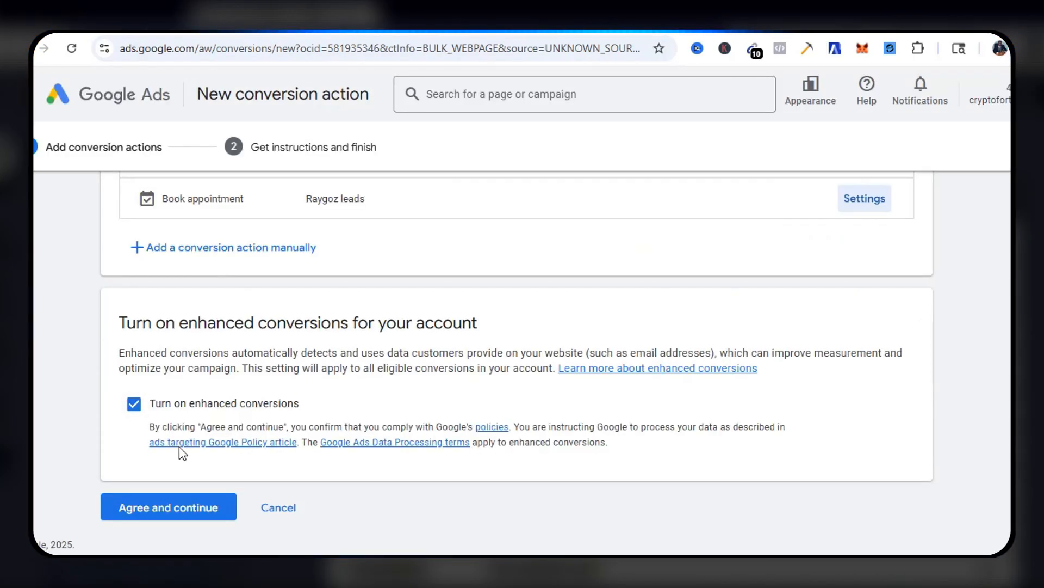
left_click(181, 514)
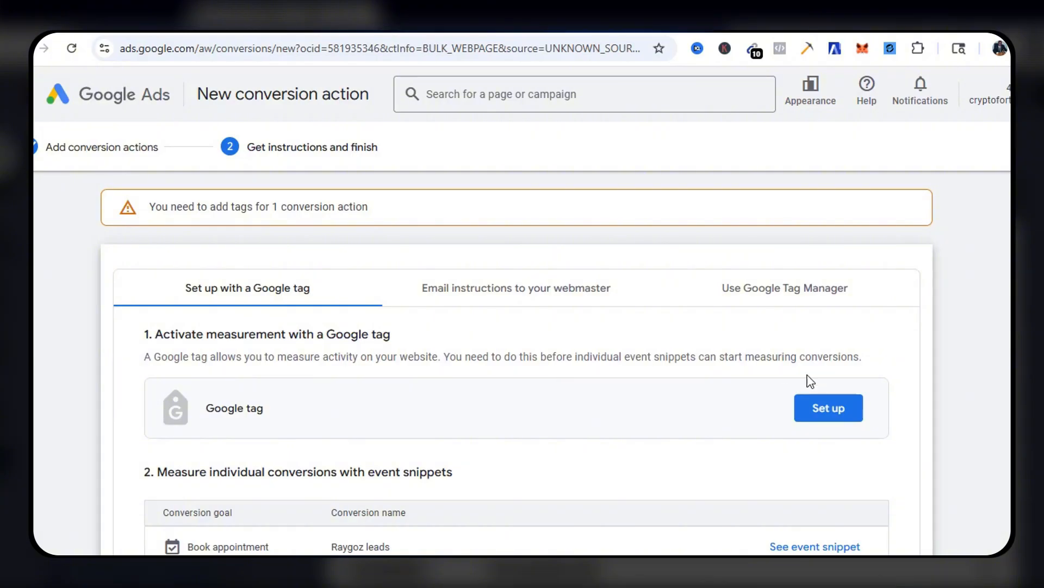
Install the Google tag code in the landing page's raw HTML in systeme.io, and retest and confirm the tag in Google Ads.
left_click(836, 417)
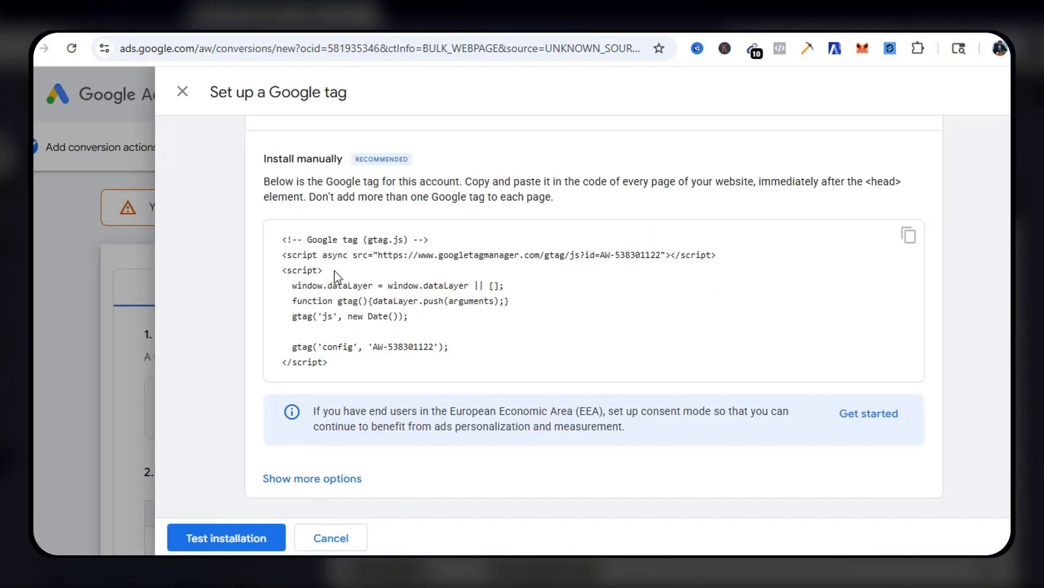
left_click(909, 239)
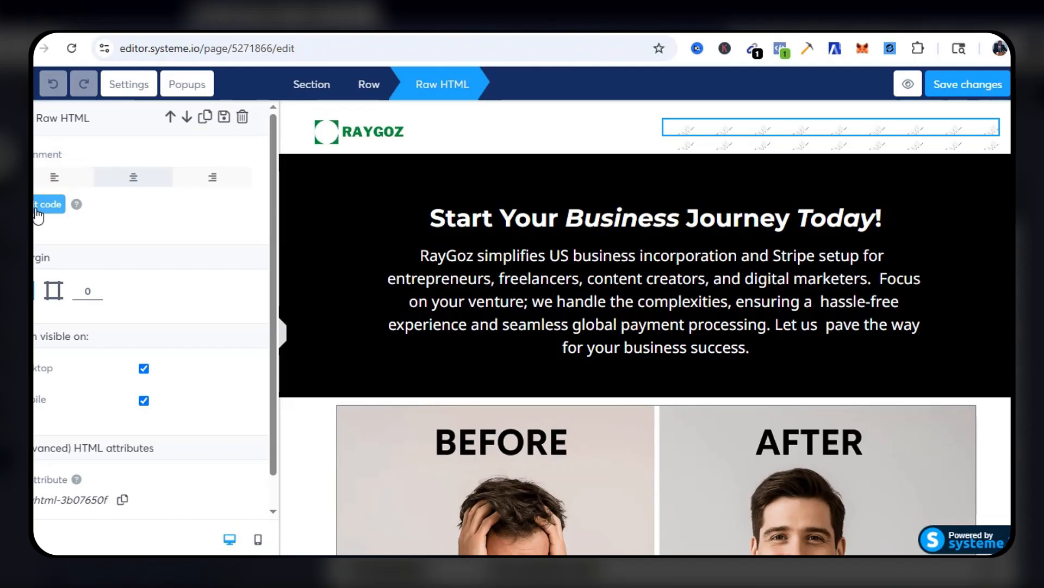
left_click(49, 205)
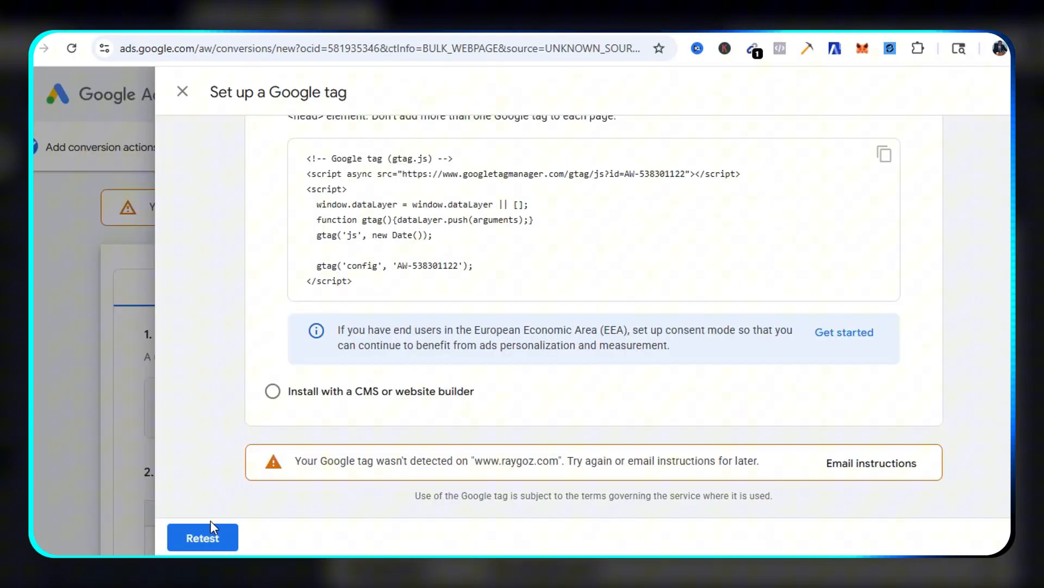
left_click(205, 539)
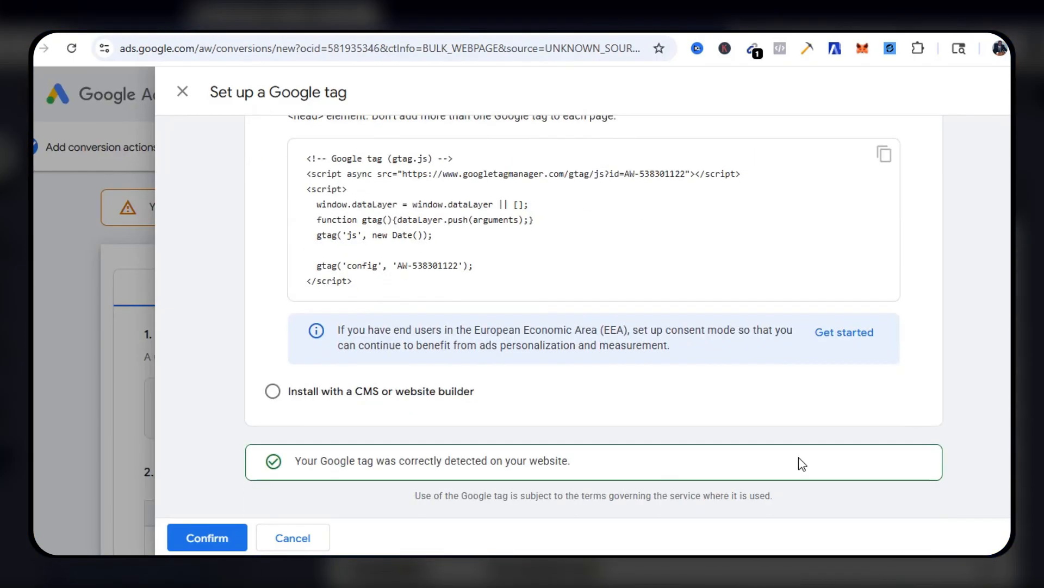
left_click(191, 540)
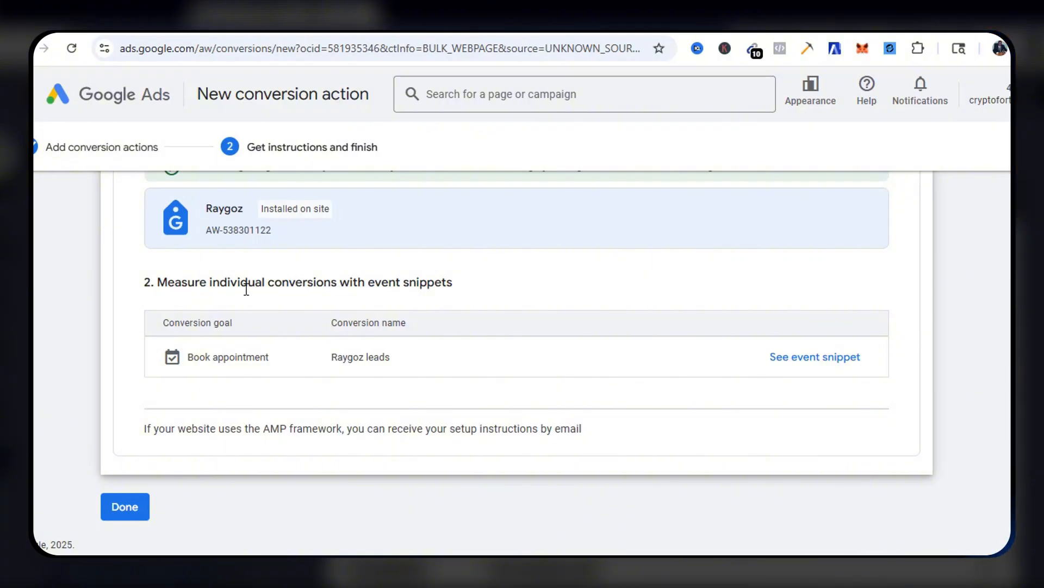
Add the page-load event snippet for "Raygoz leads" below the style block in the systeme.io page's raw HTML, save it, and finish the conversion setup in Google Ads.
left_click(806, 359)
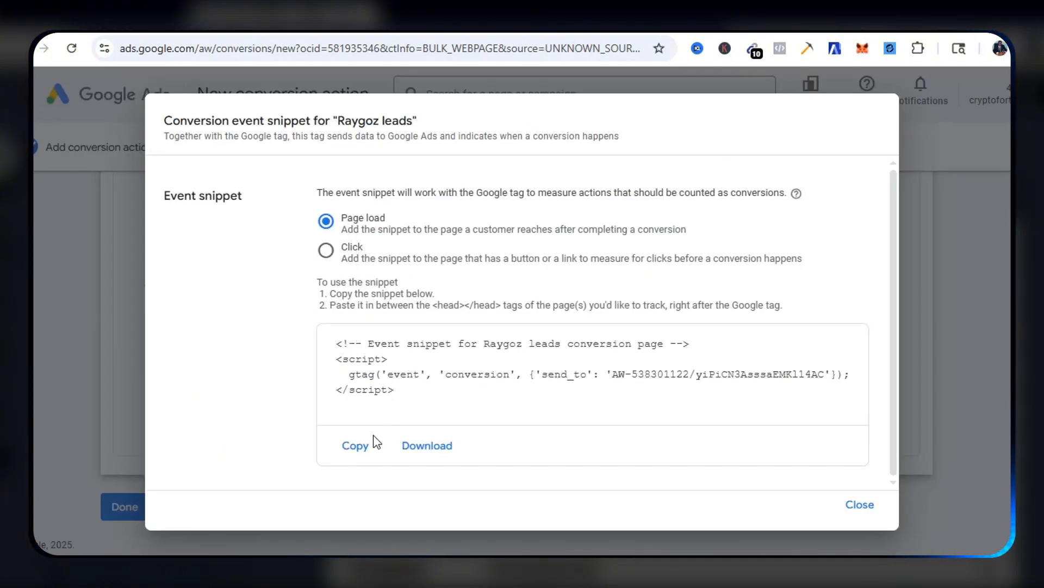
left_click(355, 446)
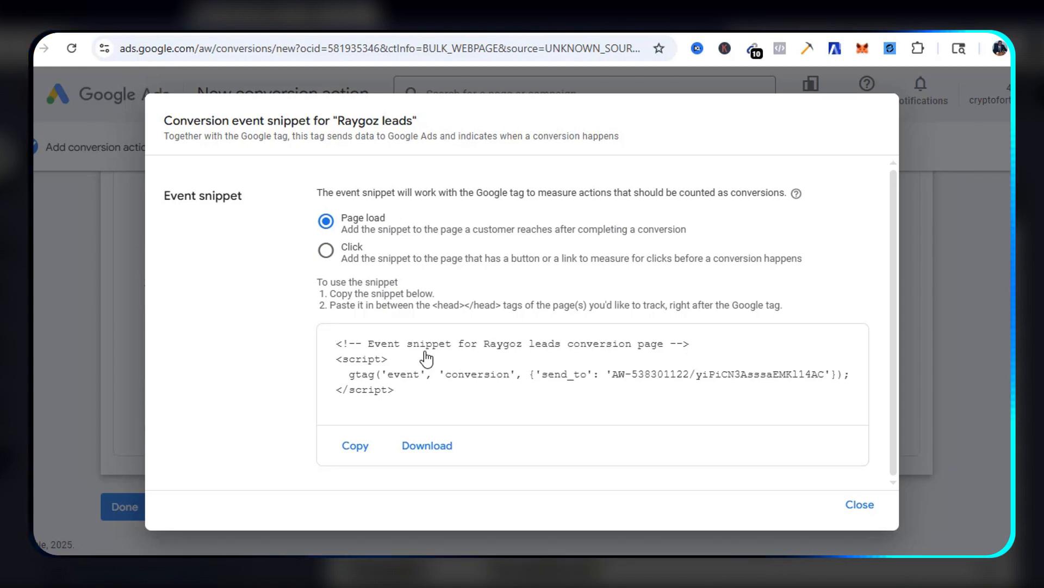
key("Escape")
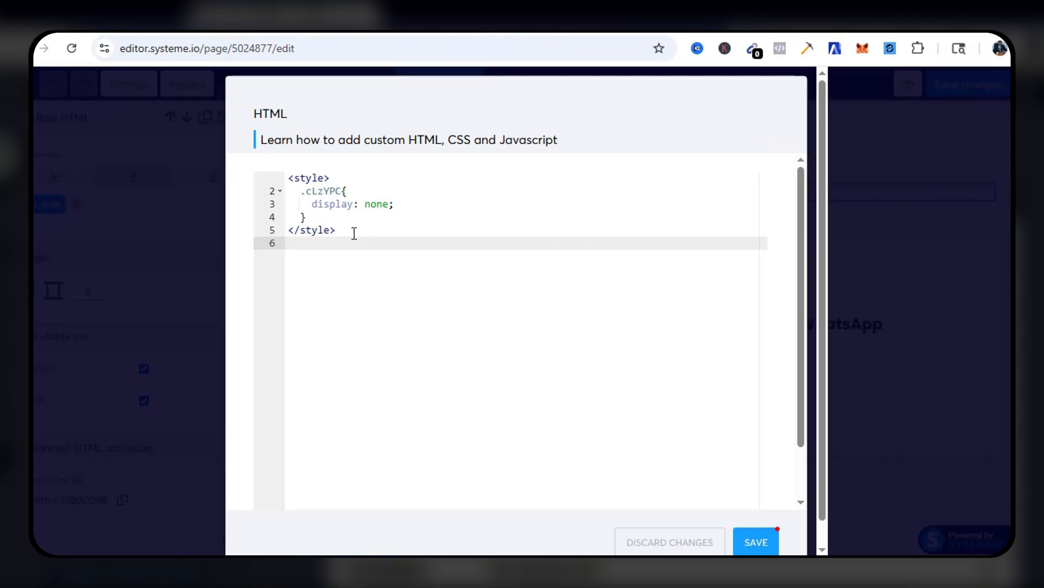
key("ctrl+v")
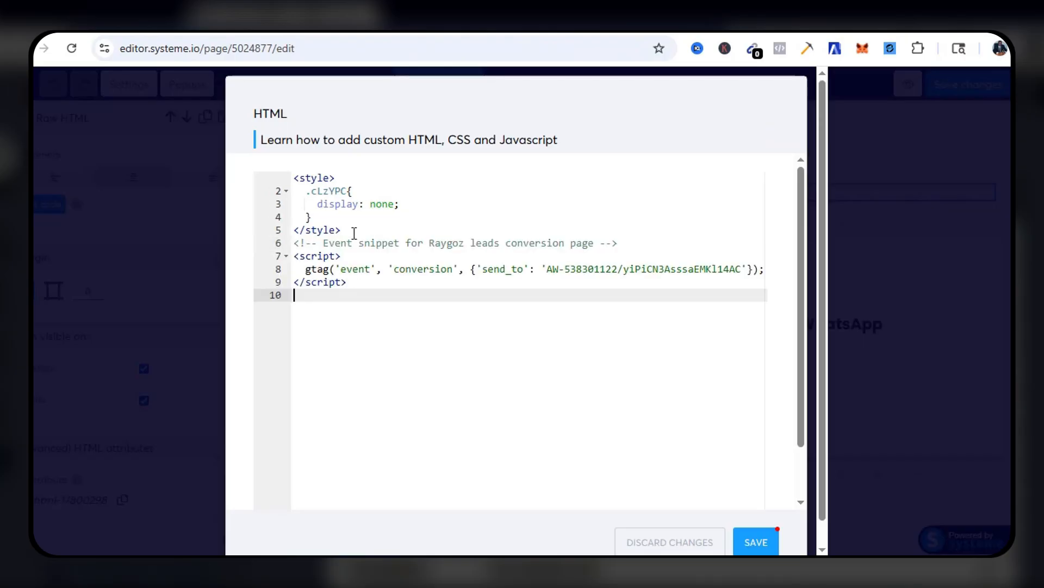
left_click(762, 544)
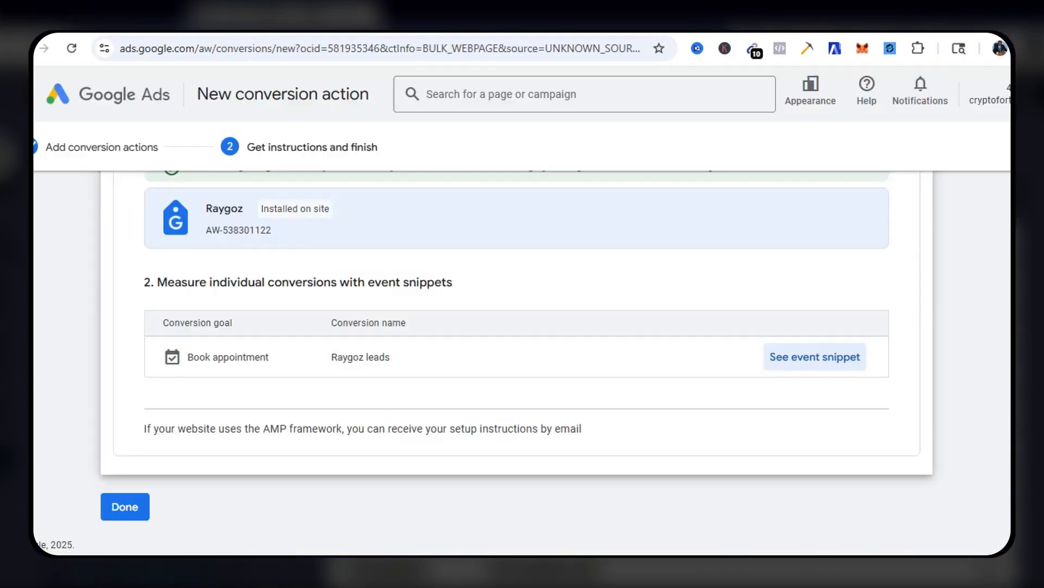
left_click(128, 511)
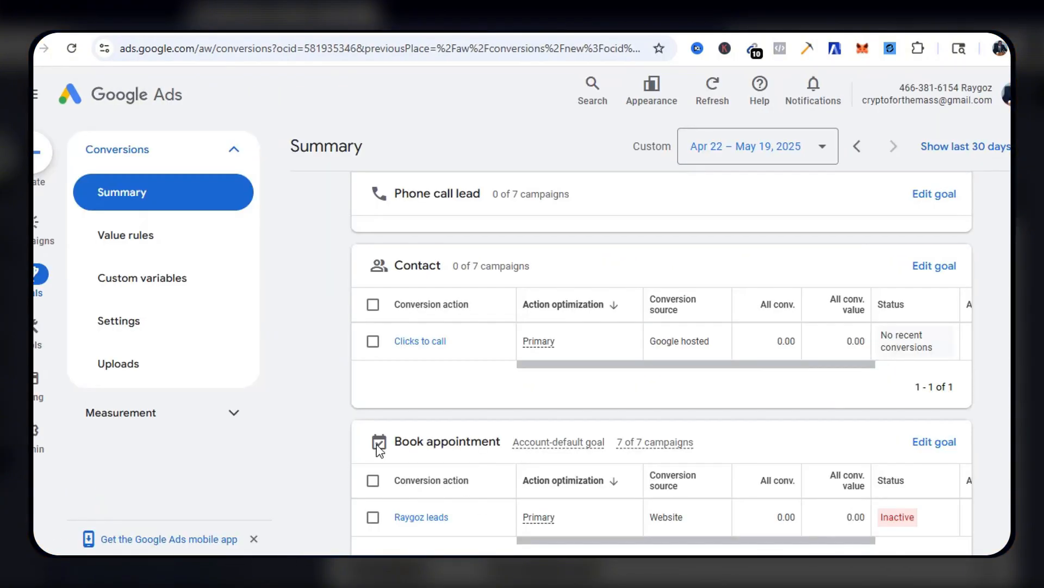
scroll(492, 505, "down", 1)
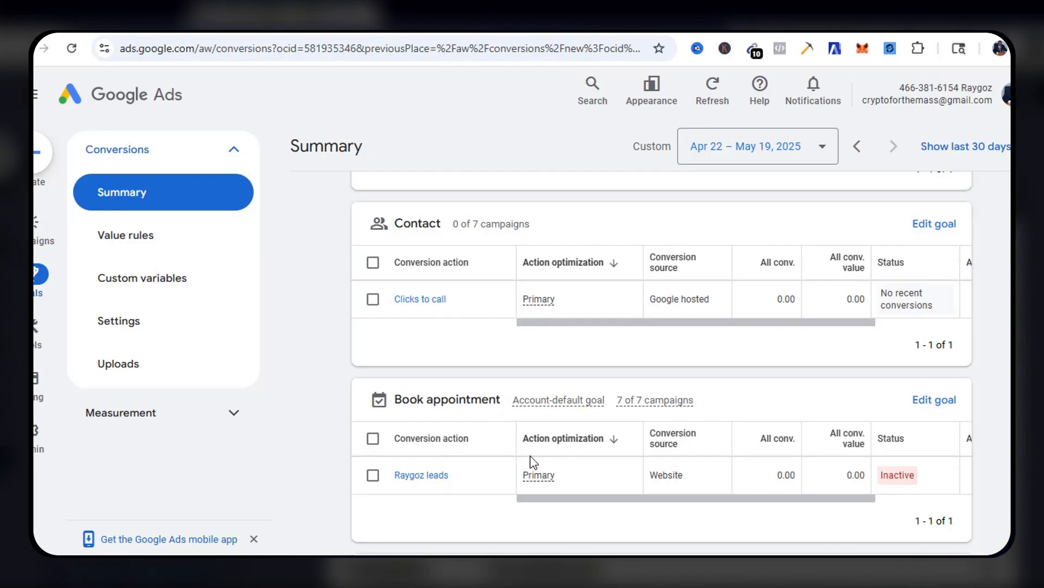
In the campaign's settings, switch the conversion goals to Campaign-specific and choose Book appointments as the only goal.
left_click(36, 239)
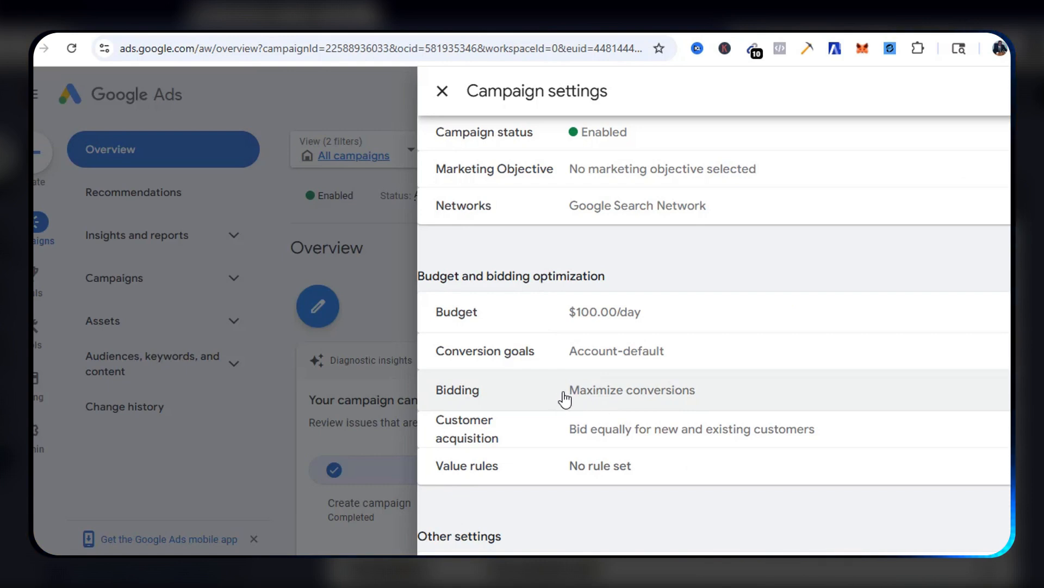
scroll(805, 357, "down", 2)
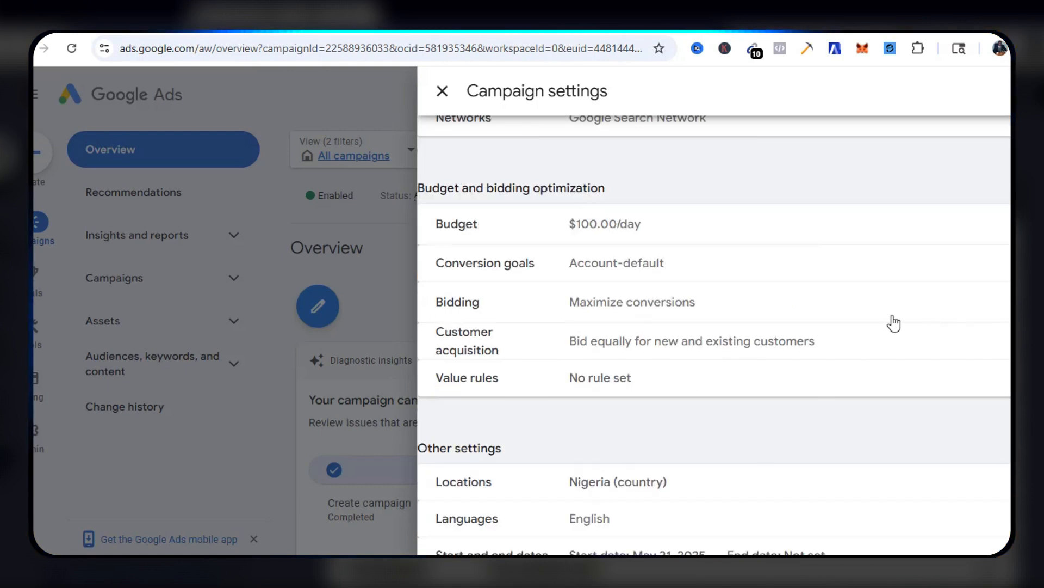
left_click(591, 268)
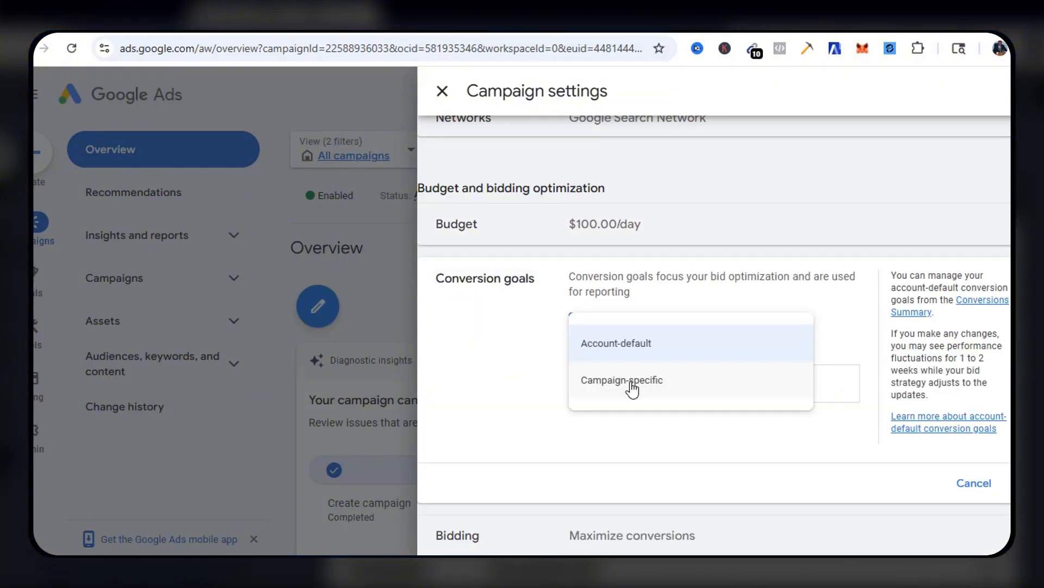
left_click(631, 387)
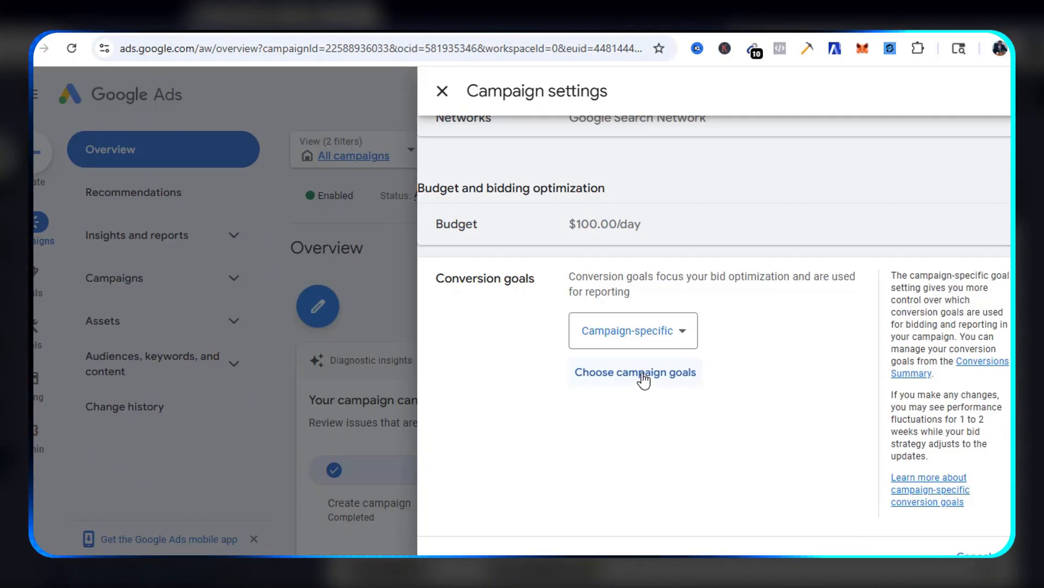
left_click(643, 376)
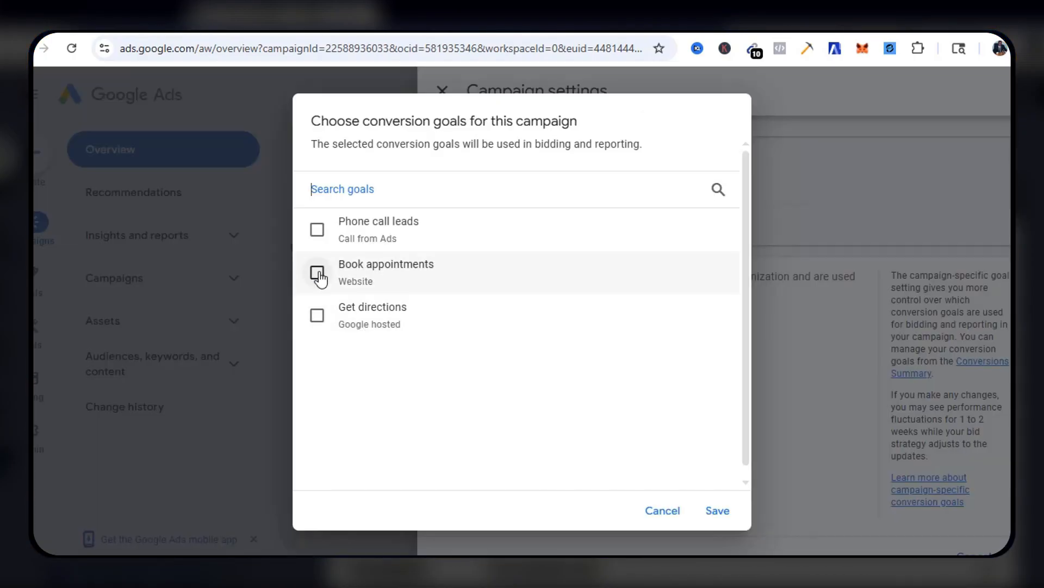
left_click(318, 273)
left_click(718, 511)
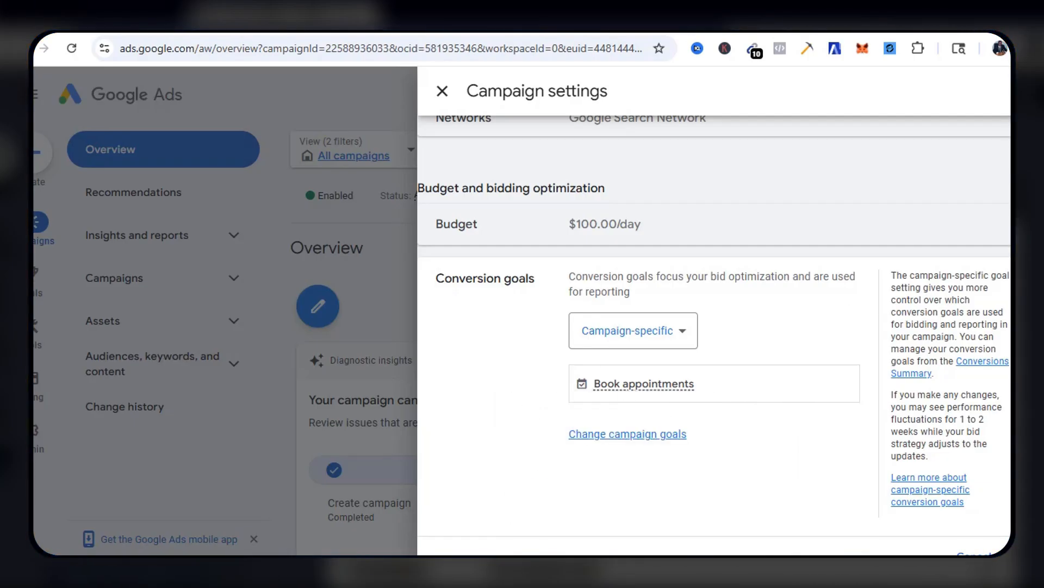
scroll(714, 327, "down", 5)
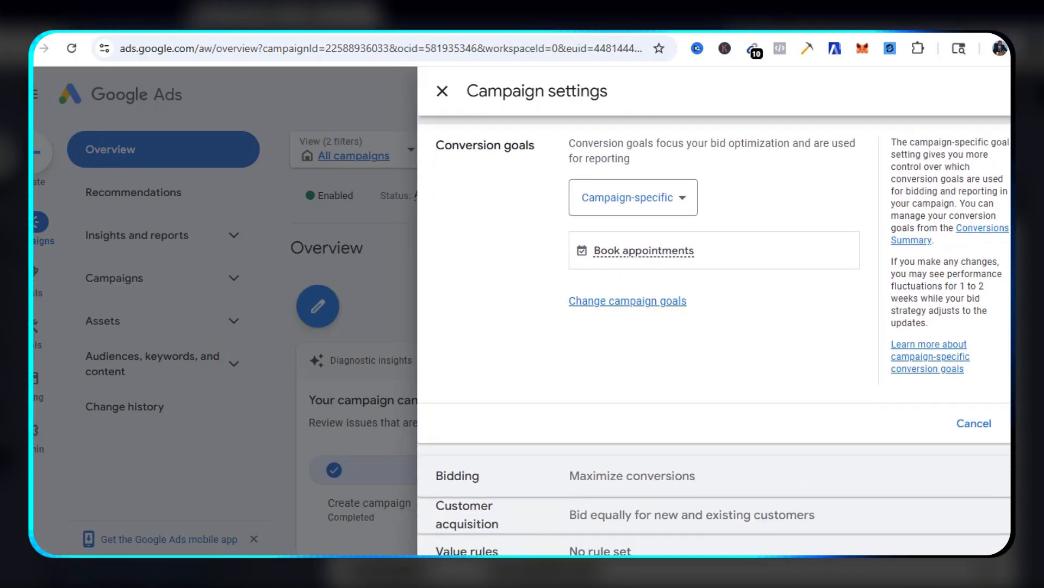